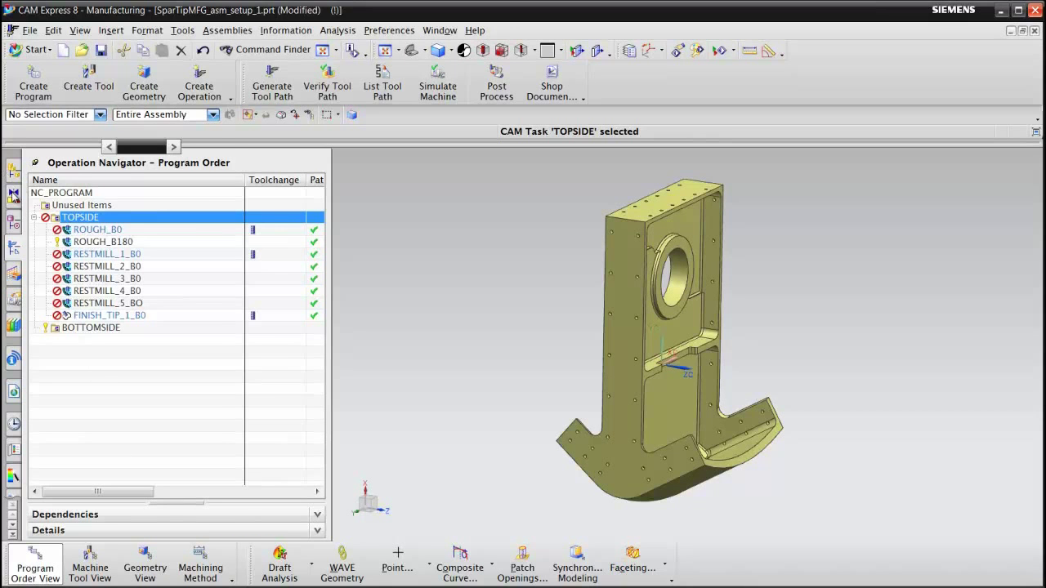
Show the spartipframe_par component in the assembly and fit it in the view
{"action": "left_click", "coordinate": [13, 195]}
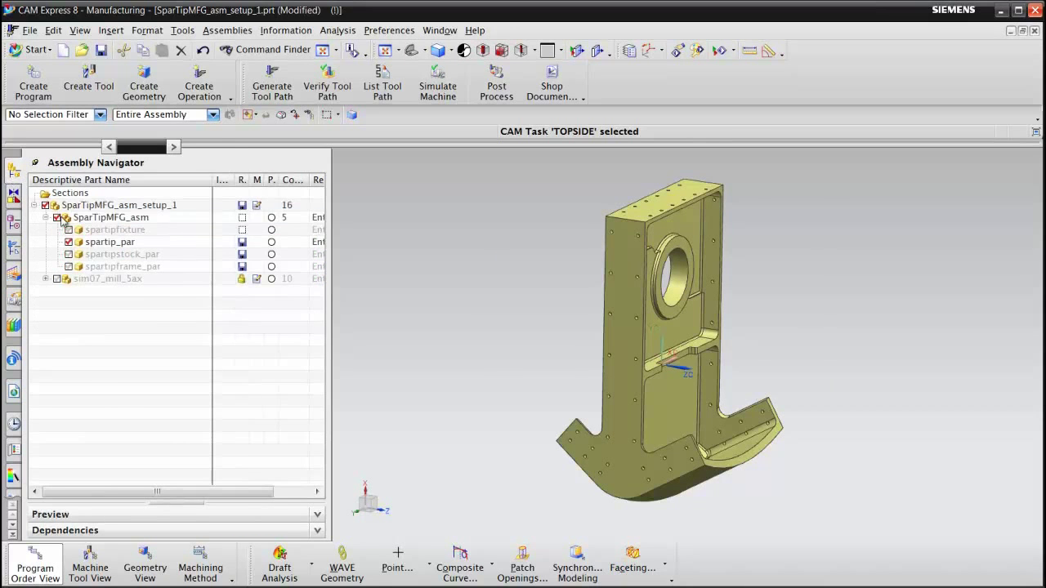
{"action": "left_click", "coordinate": [69, 267]}
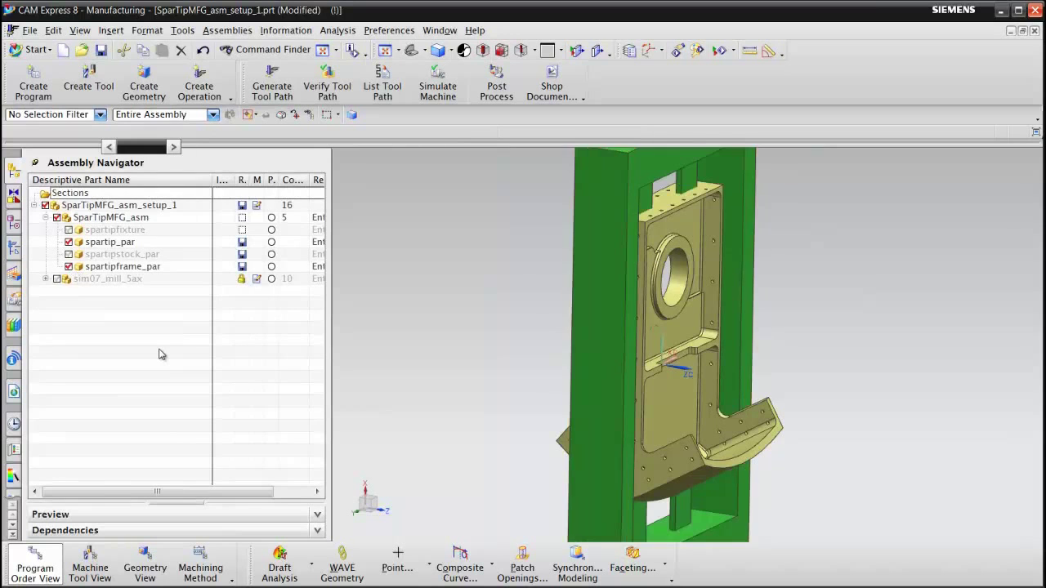
{"action": "key", "text": "ctrl+f"}
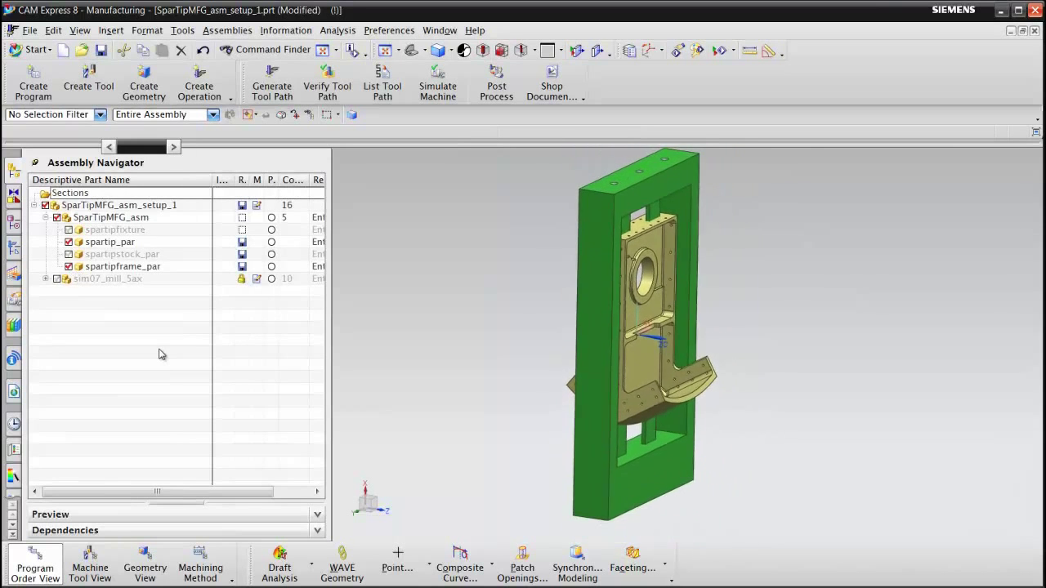
{"action": "key", "text": "ctrl+alt+f"}
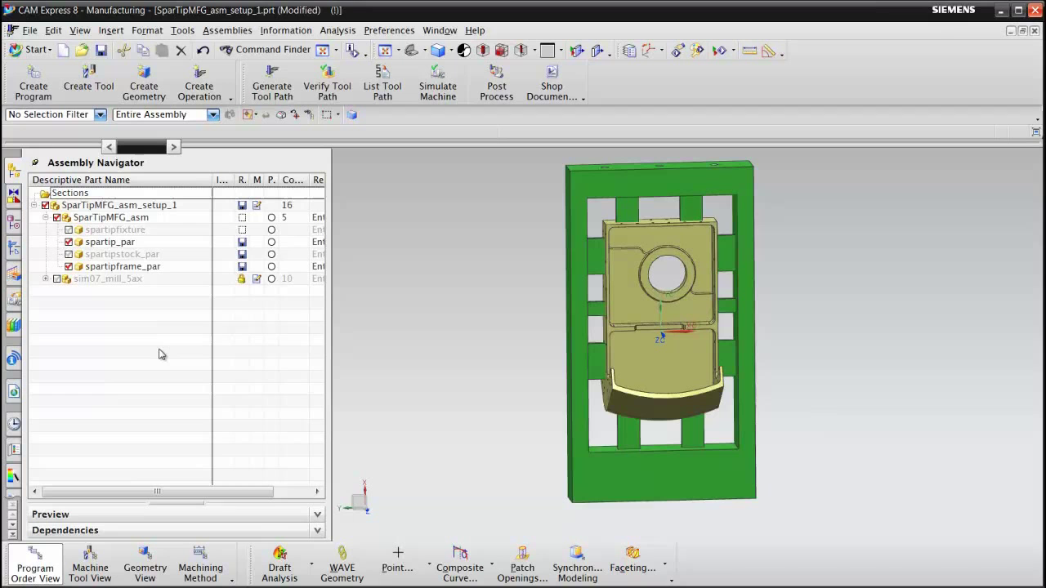
Show the spartipstock_par and spartipfixture components together with the sim07_mill_5ax machine assembly
{"action": "left_click", "coordinate": [68, 255]}
{"action": "key", "text": "Home"}
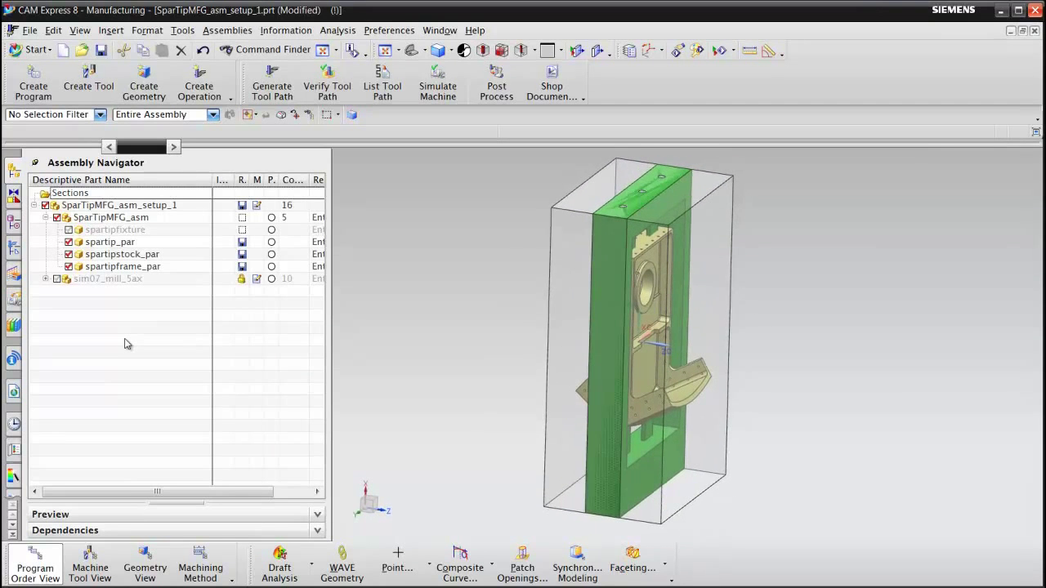
{"action": "left_click", "coordinate": [68, 230]}
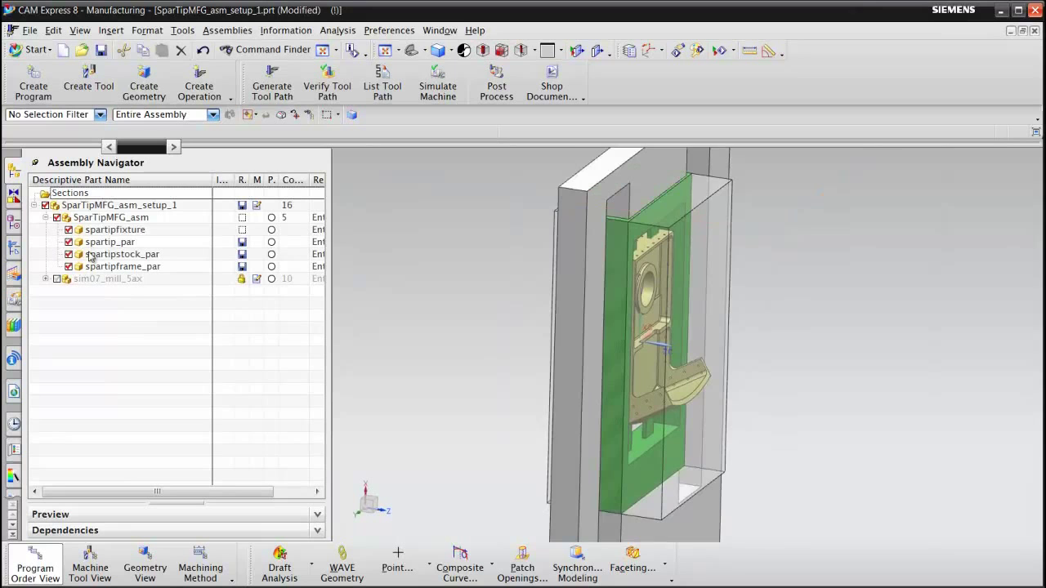
{"action": "key", "text": "ctrl+f"}
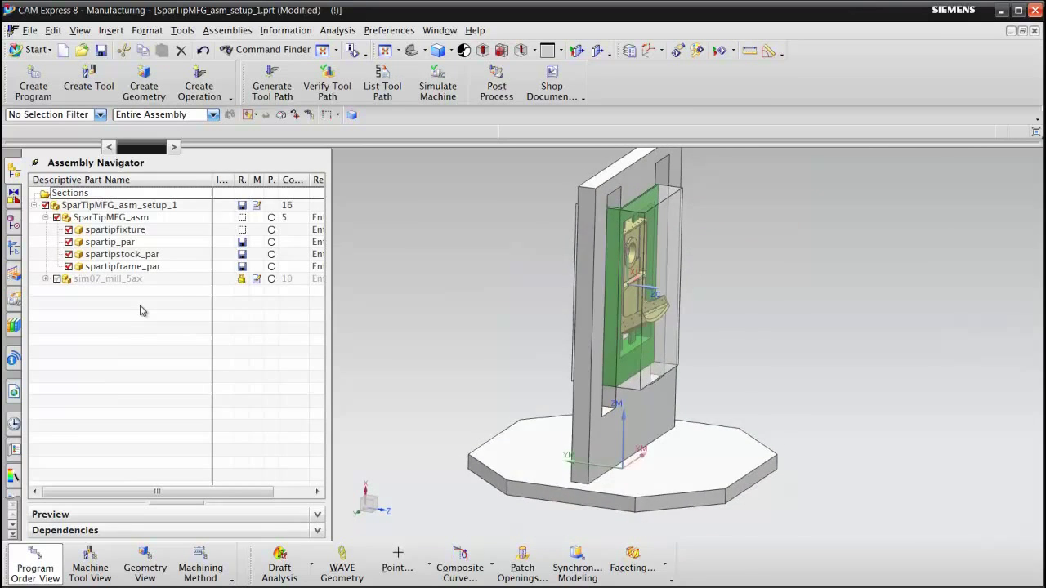
{"action": "key", "text": "End"}
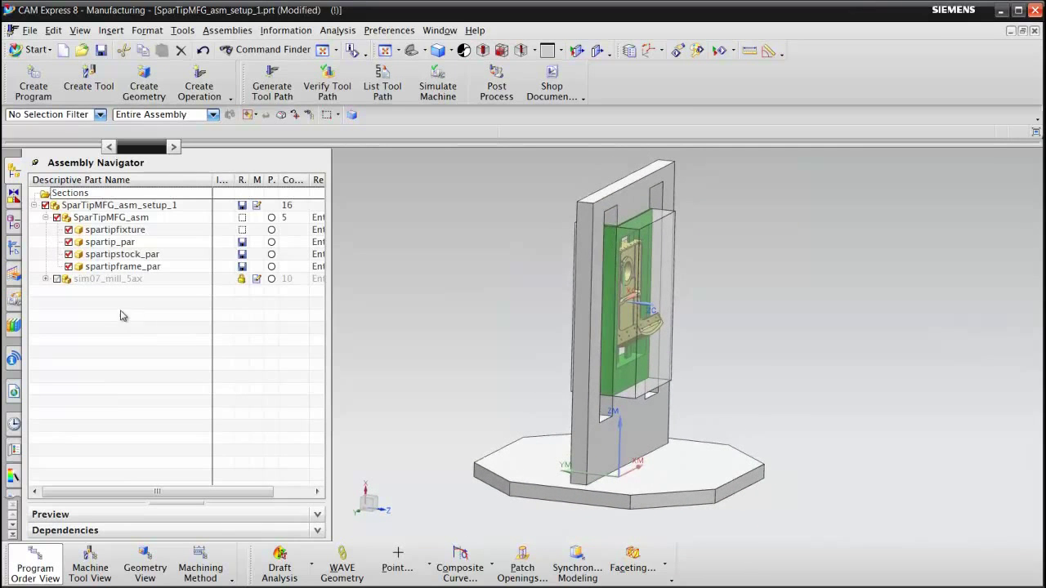
{"action": "left_click", "coordinate": [58, 281]}
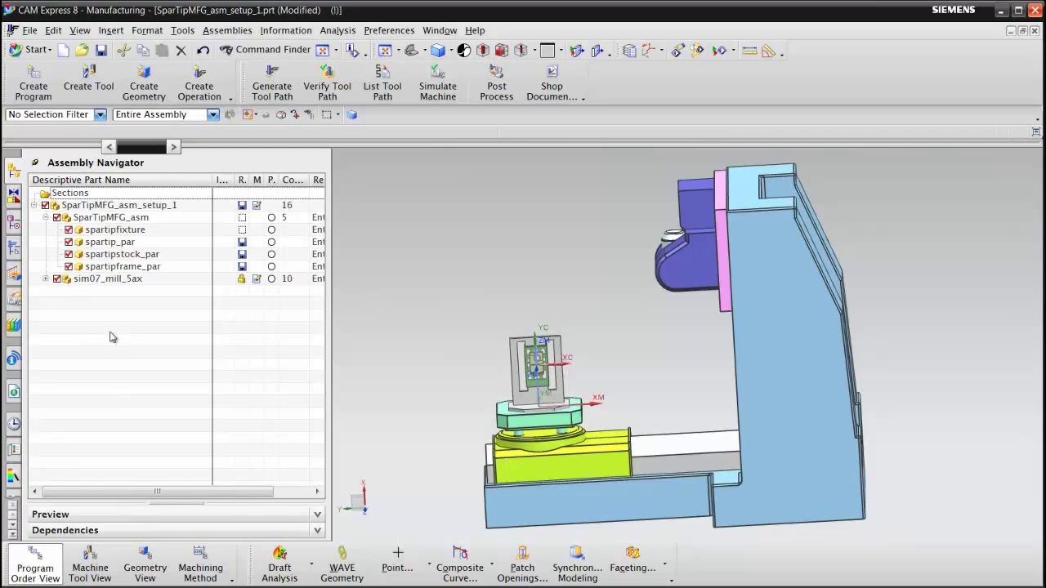
Replay the tool path of the FINISH_TIP_1_B0 operation at animation speed 2, and close the visualization
{"action": "left_click", "coordinate": [15, 250]}
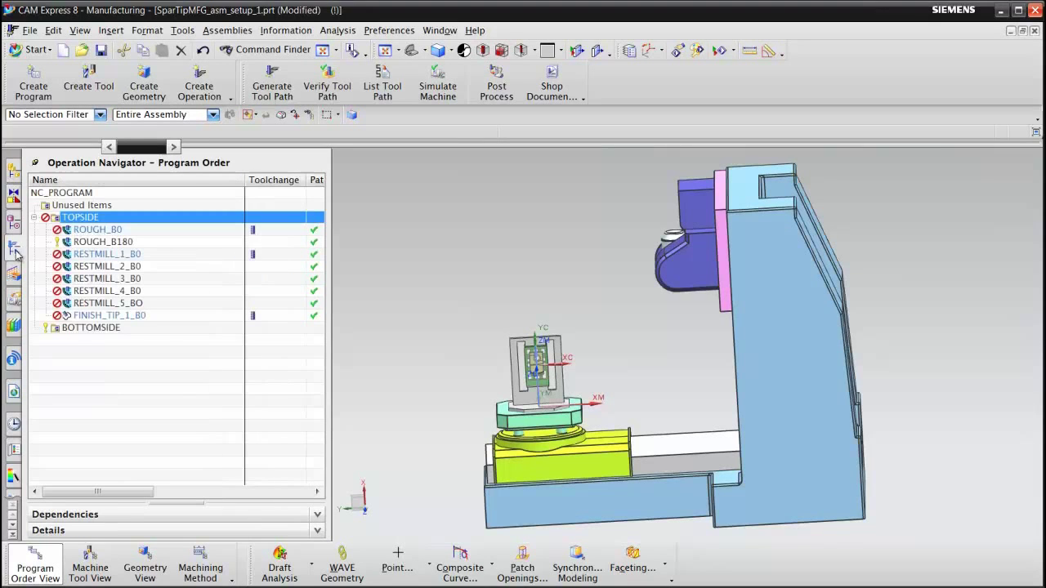
{"action": "left_click", "coordinate": [143, 317]}
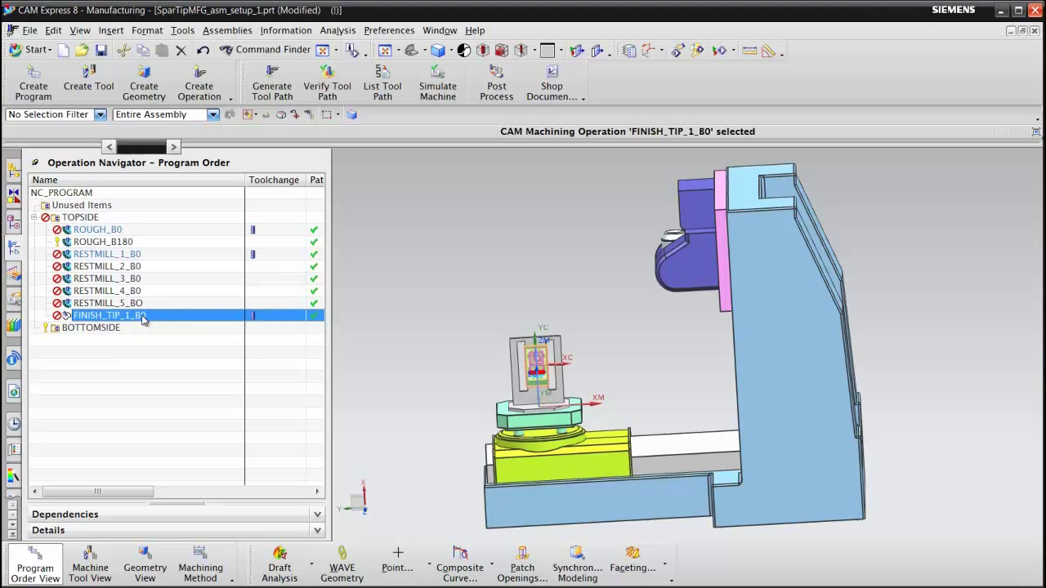
{"action": "key", "text": "Home"}
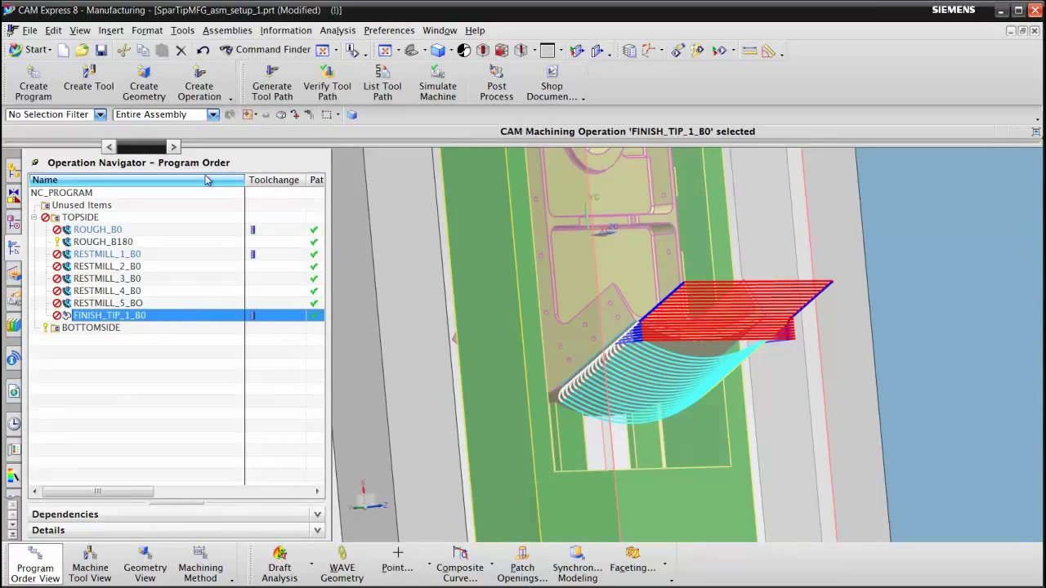
{"action": "left_click", "coordinate": [322, 83]}
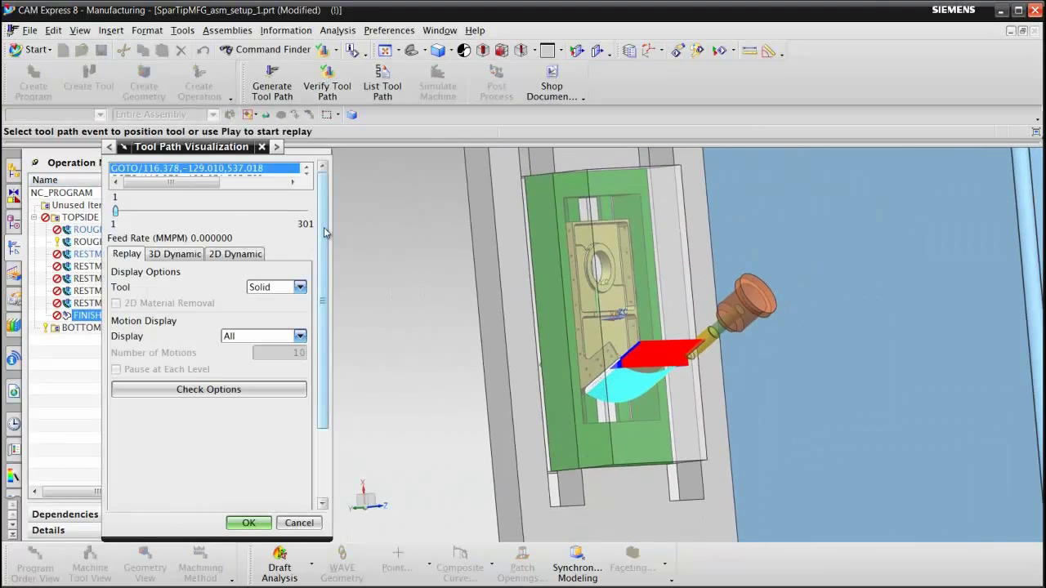
{"action": "scroll", "coordinate": [315, 241], "scroll_direction": "down", "scroll_amount": 3}
{"action": "left_click_drag", "start_coordinate": [308, 464], "coordinate": [136, 467]}
{"action": "left_click", "coordinate": [211, 498]}
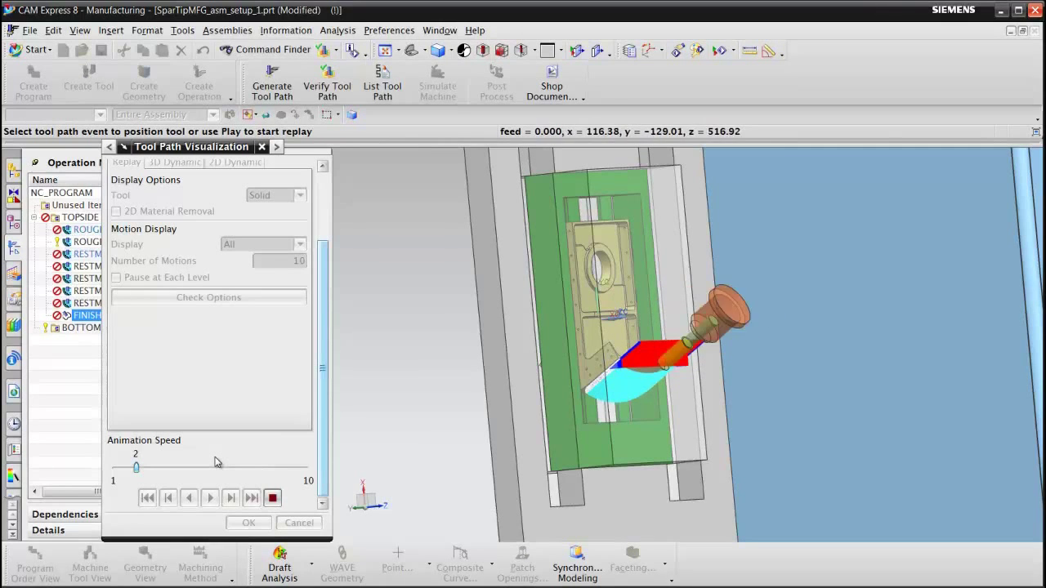
{"action": "left_click", "coordinate": [282, 523]}
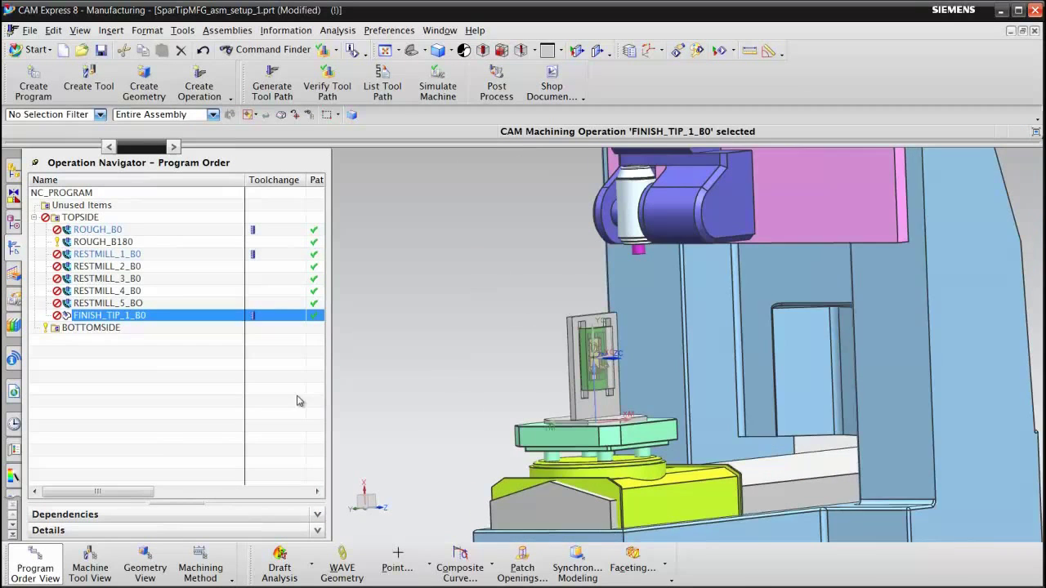
Simulate FINISH_TIP_1_B0 on the machine at speed 1, raise the speed to 9, and stop the simulation
{"action": "left_click", "coordinate": [438, 86]}
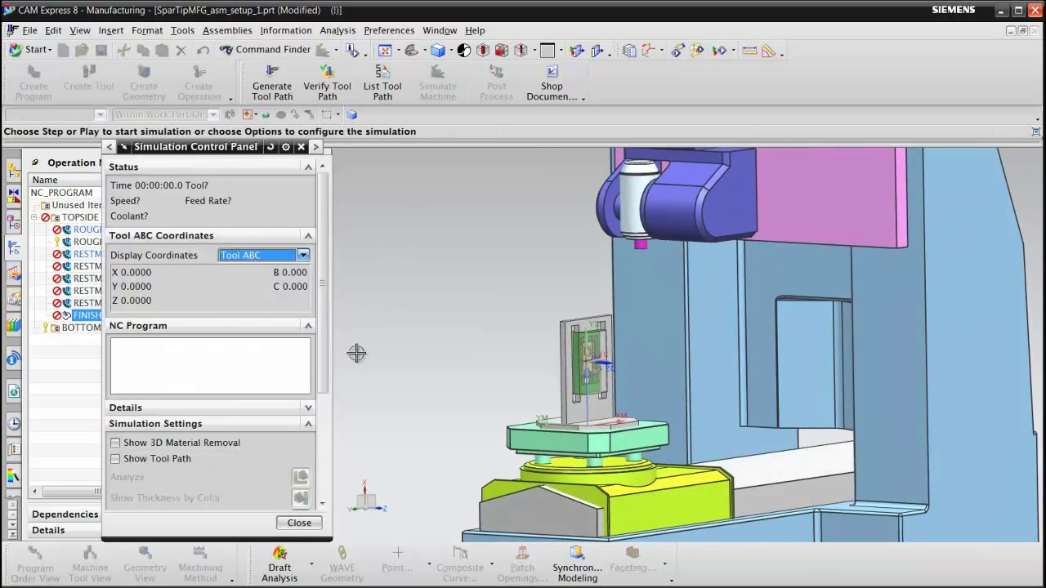
{"action": "left_click_drag", "start_coordinate": [321, 280], "coordinate": [169, 445]}
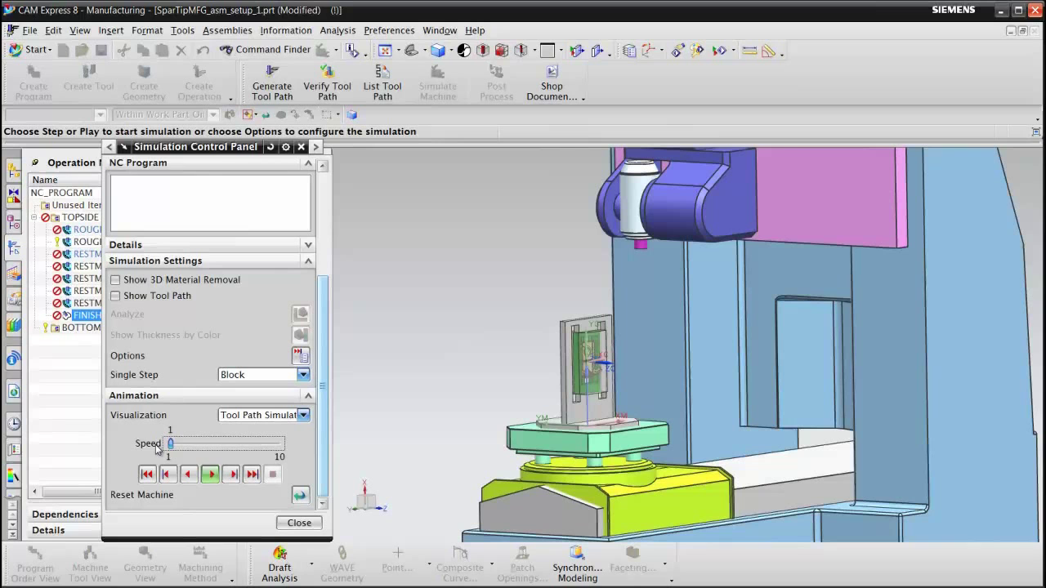
{"action": "left_click", "coordinate": [210, 475]}
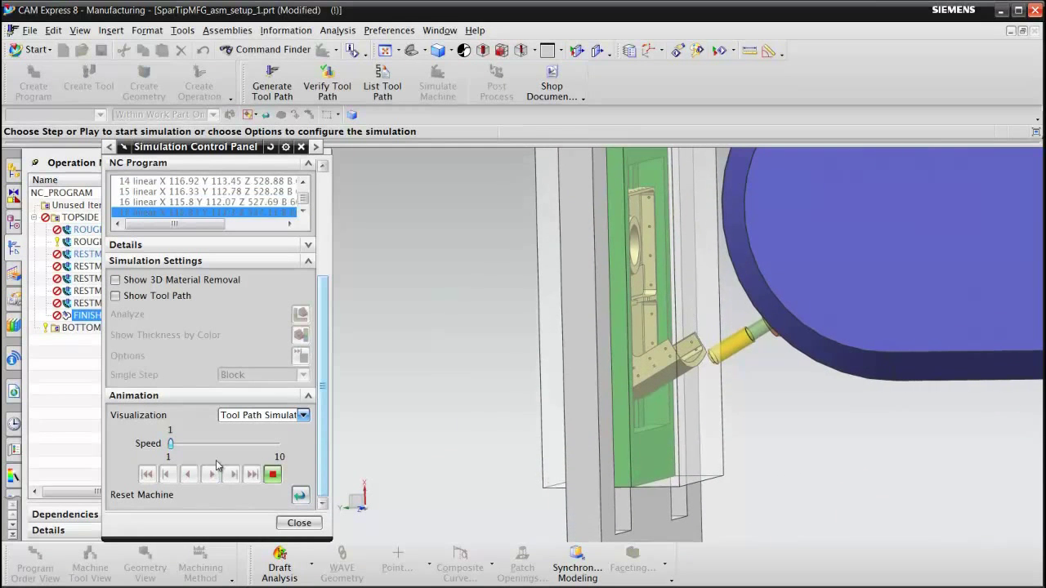
{"action": "left_click_drag", "start_coordinate": [172, 446], "coordinate": [265, 449]}
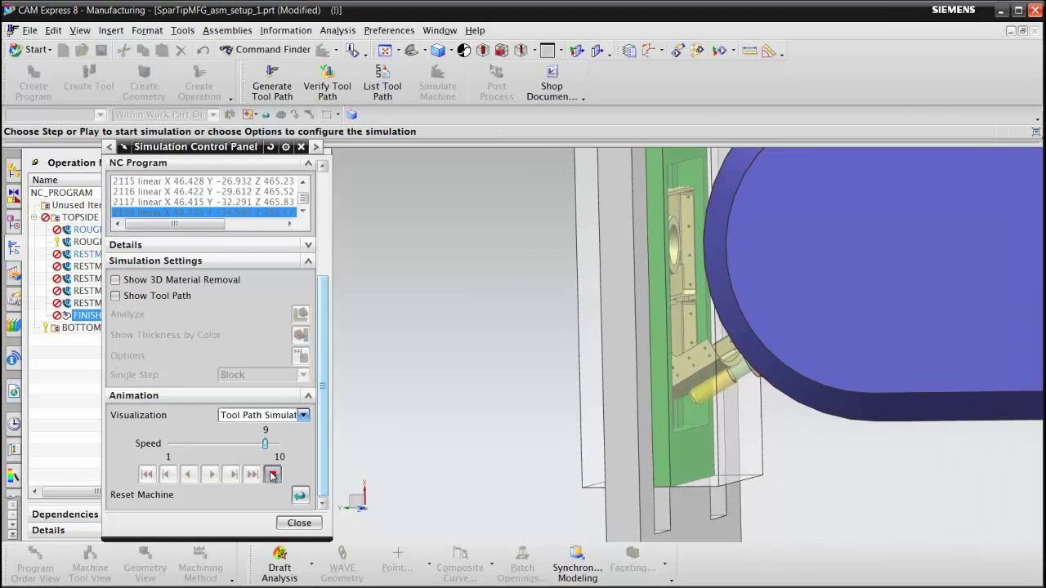
{"action": "left_click", "coordinate": [273, 475]}
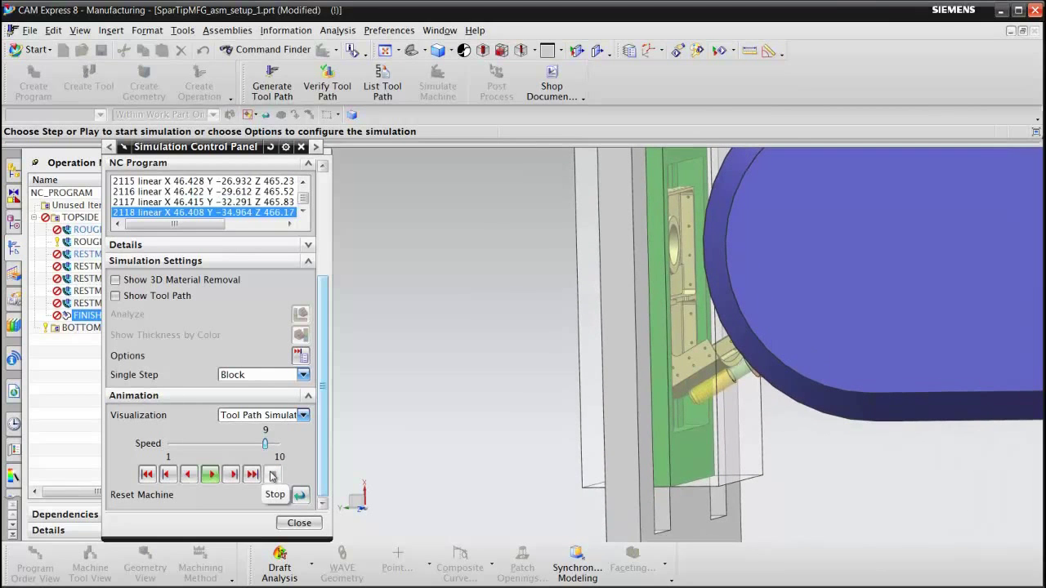
{"action": "key", "text": "ctrl+f"}
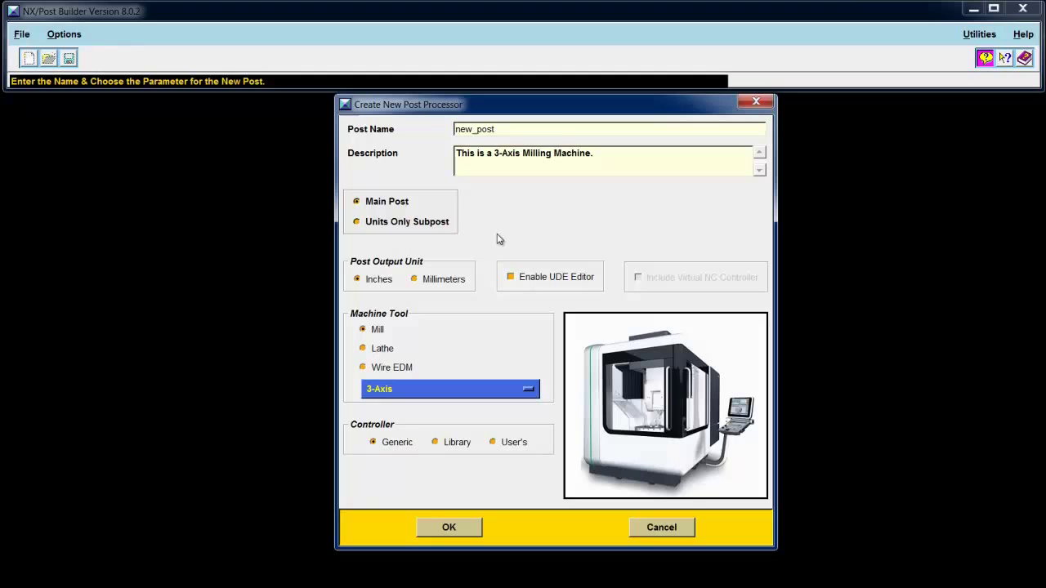
In NX/Post Builder, set the new post's output unit to Millimeters and its mill type to 5-Axis with Rotary Head and Table
{"action": "left_click", "coordinate": [416, 281]}
{"action": "left_click", "coordinate": [482, 390]}
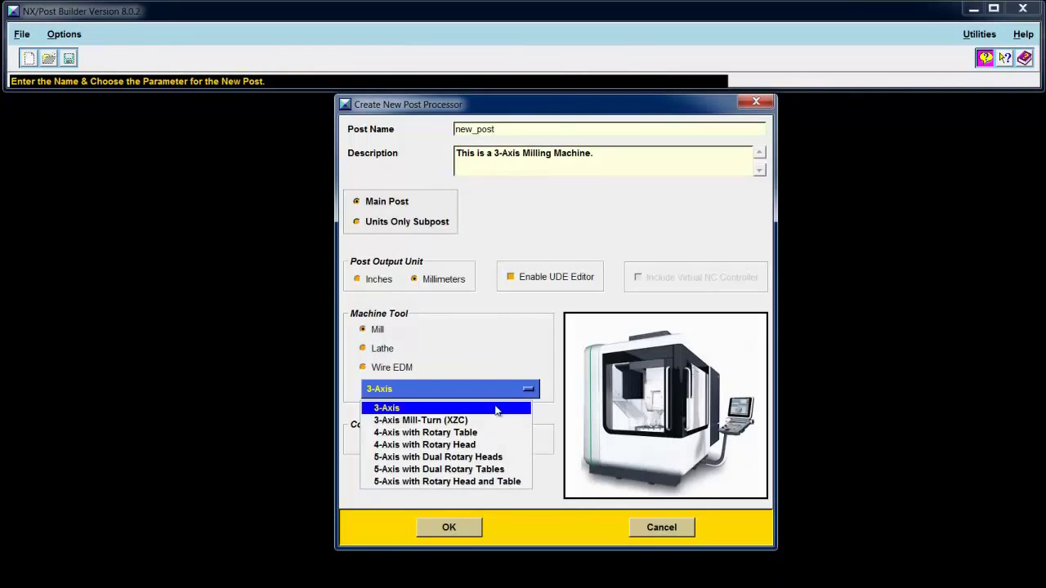
{"action": "left_click", "coordinate": [507, 482]}
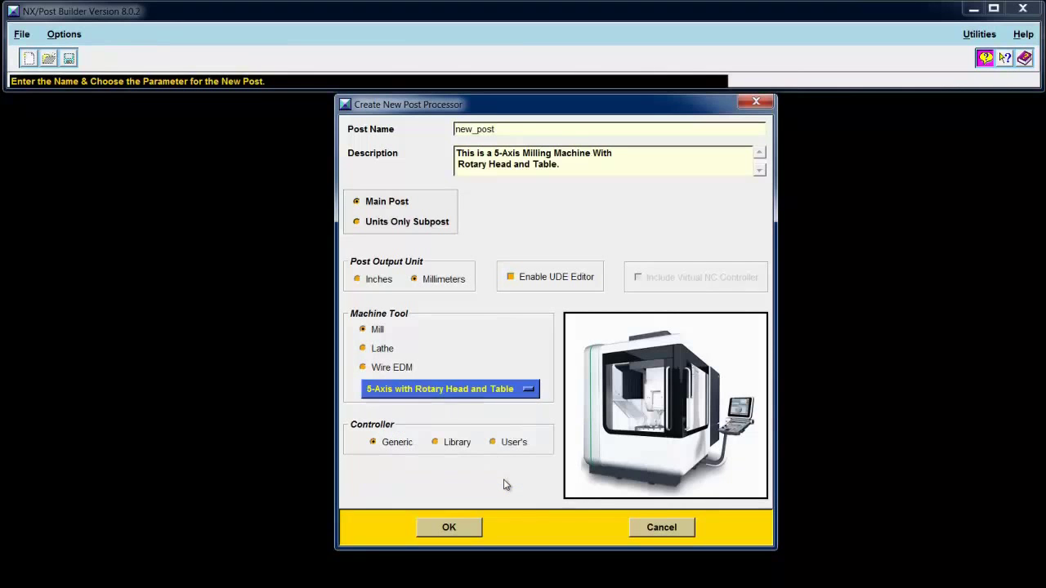
Choose the SIEMENS Sinumerik_840D controller from the library for the new post
{"action": "left_click", "coordinate": [434, 445]}
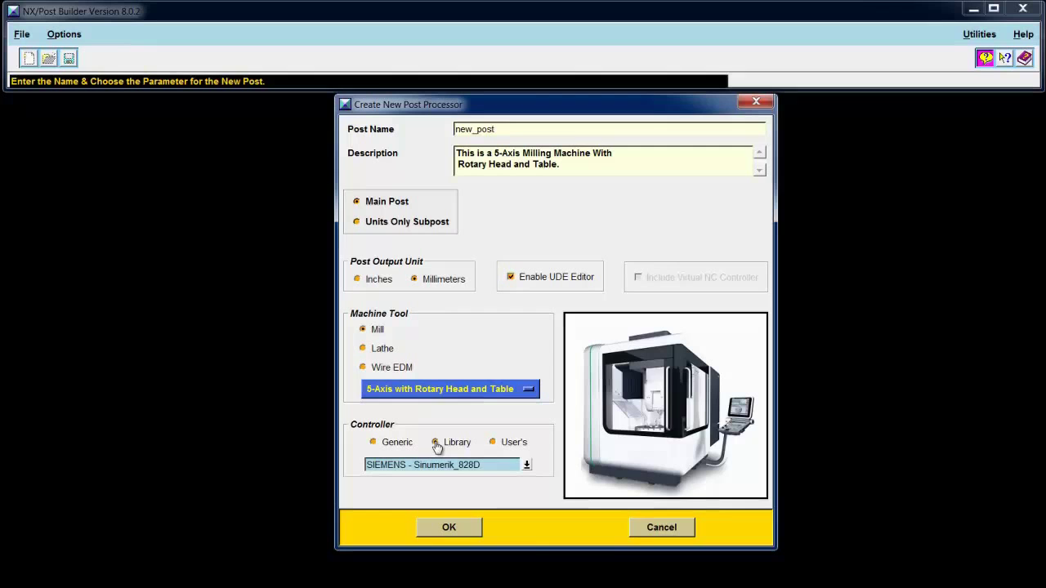
{"action": "left_click", "coordinate": [527, 465]}
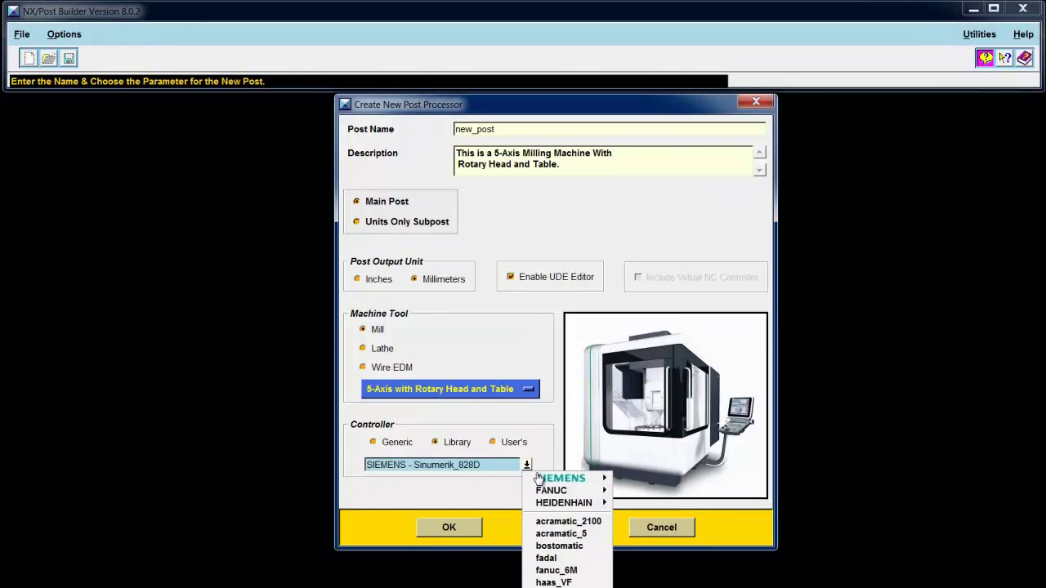
{"action": "mouse_move", "coordinate": [550, 481]}
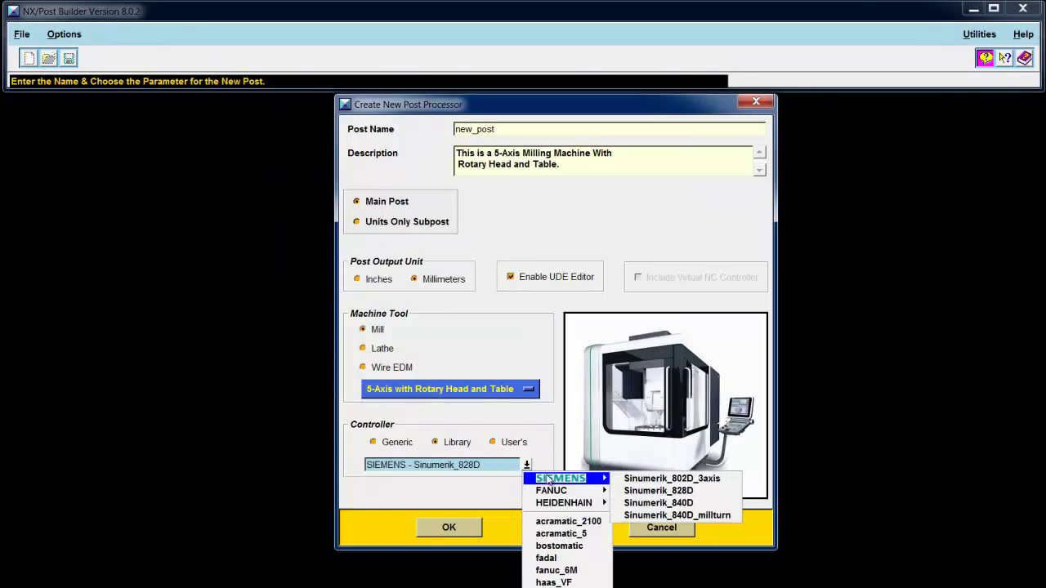
{"action": "left_click", "coordinate": [700, 505]}
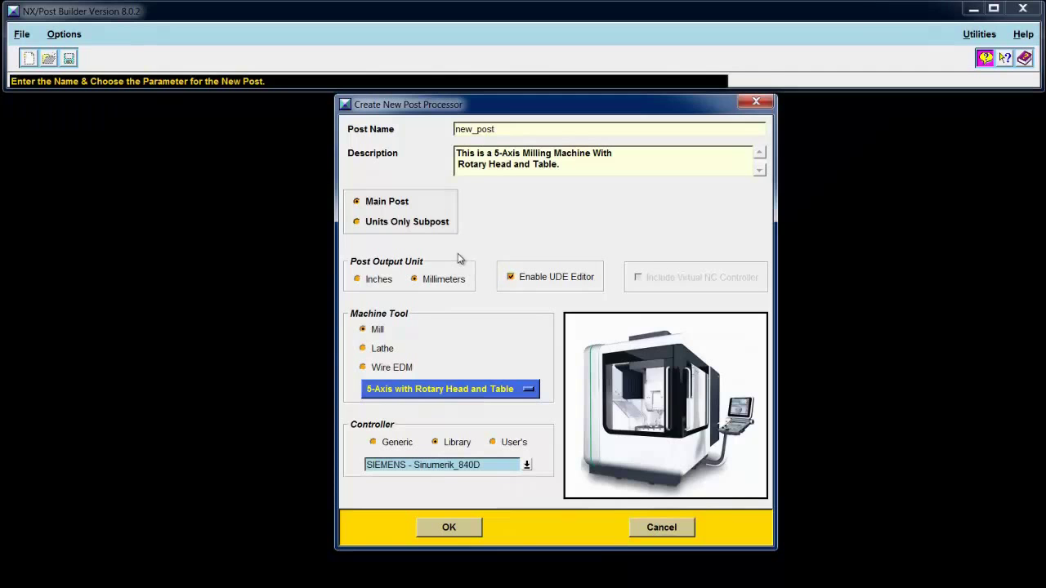
Name the post processor 5axis1 and create it
{"action": "left_click_drag", "start_coordinate": [499, 130], "coordinate": [448, 135]}
{"action": "type", "text": "5axis1"}
{"action": "left_click", "coordinate": [473, 530]}
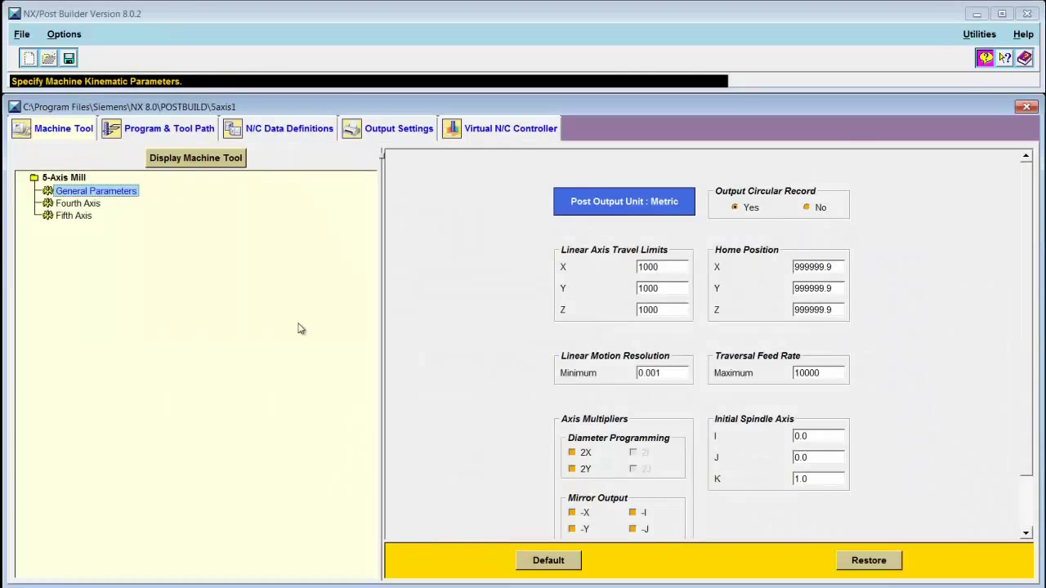
Open the Fourth Axis parameters and examine the machine tool diagram for the rotary head and table
{"action": "left_click", "coordinate": [96, 203]}
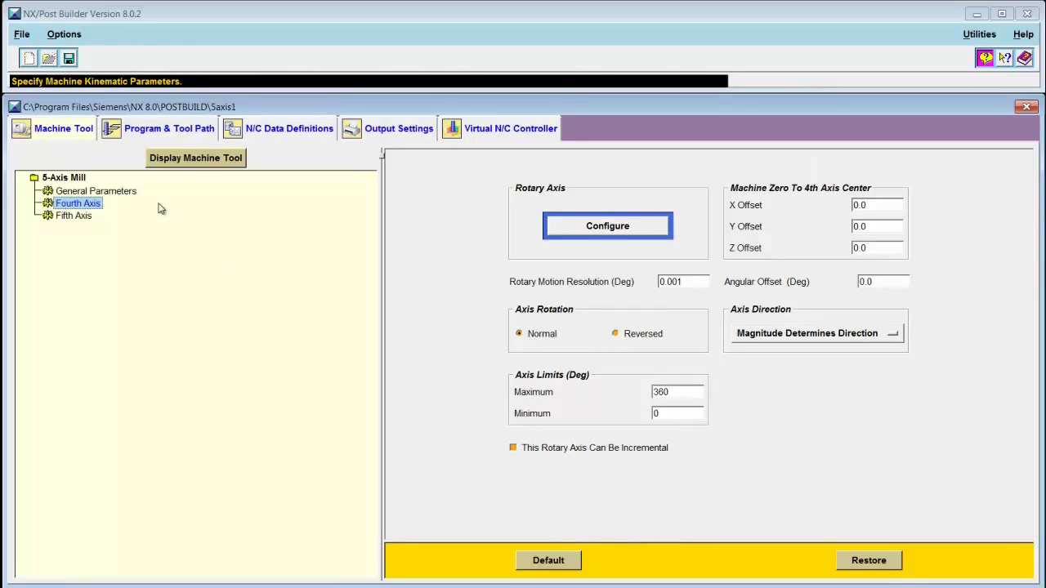
{"action": "left_click", "coordinate": [196, 159]}
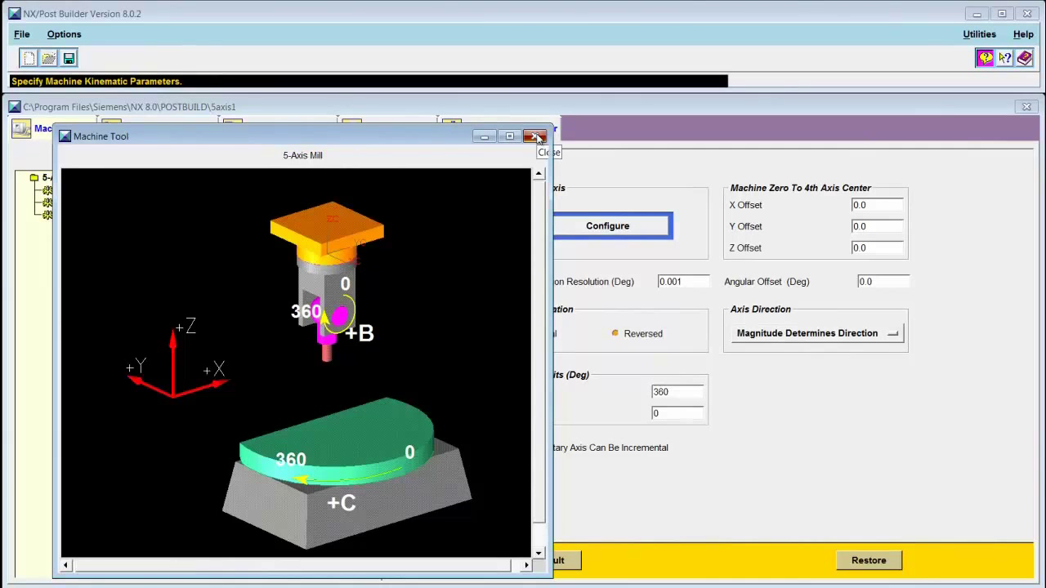
{"action": "left_click", "coordinate": [536, 137]}
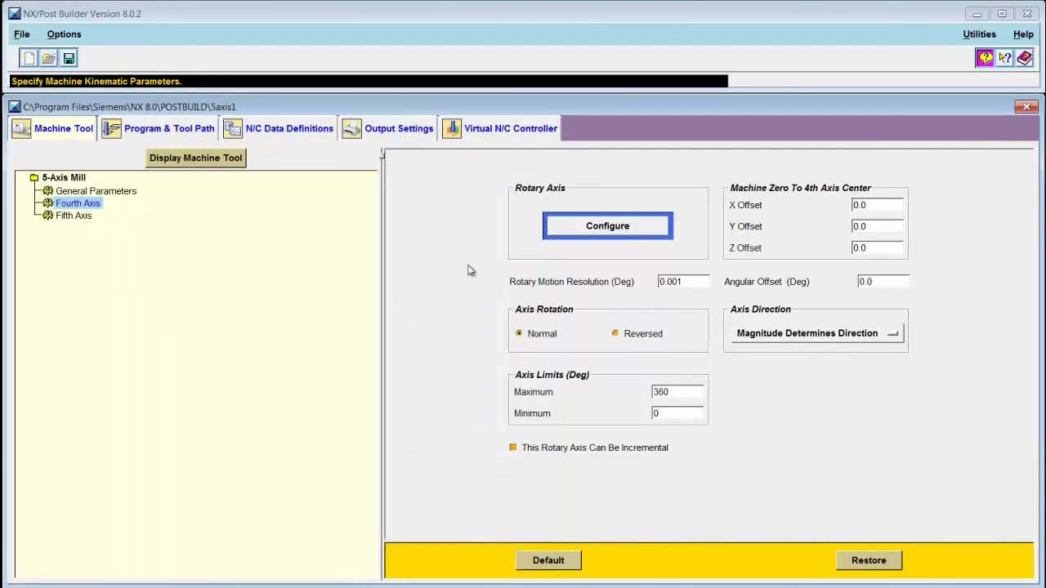
Review the rotary axis configuration for planes of rotation and word leaders, and accept it as it is
{"action": "left_click", "coordinate": [650, 228]}
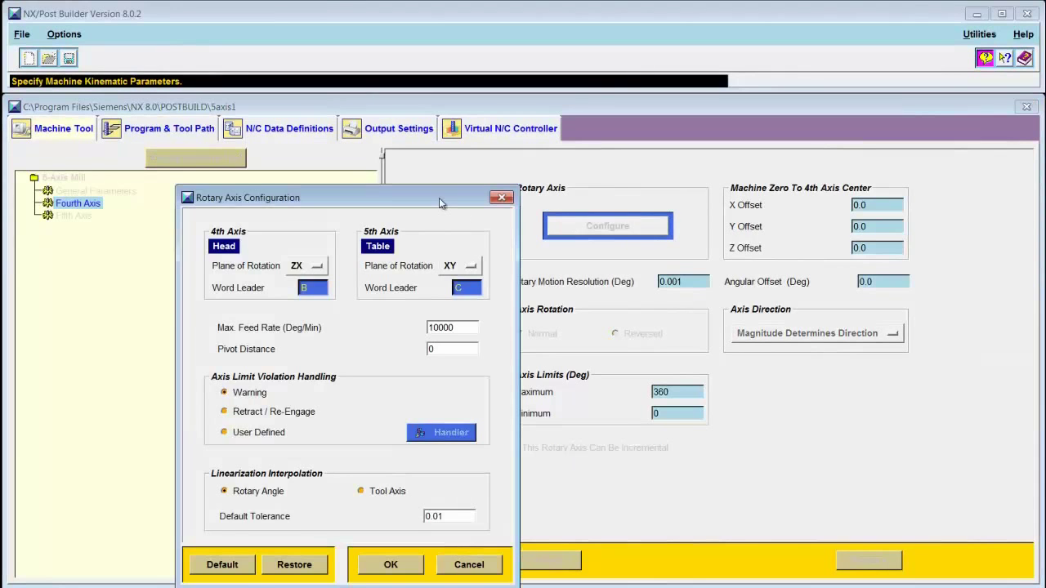
{"action": "left_click_drag", "start_coordinate": [445, 199], "coordinate": [449, 156]}
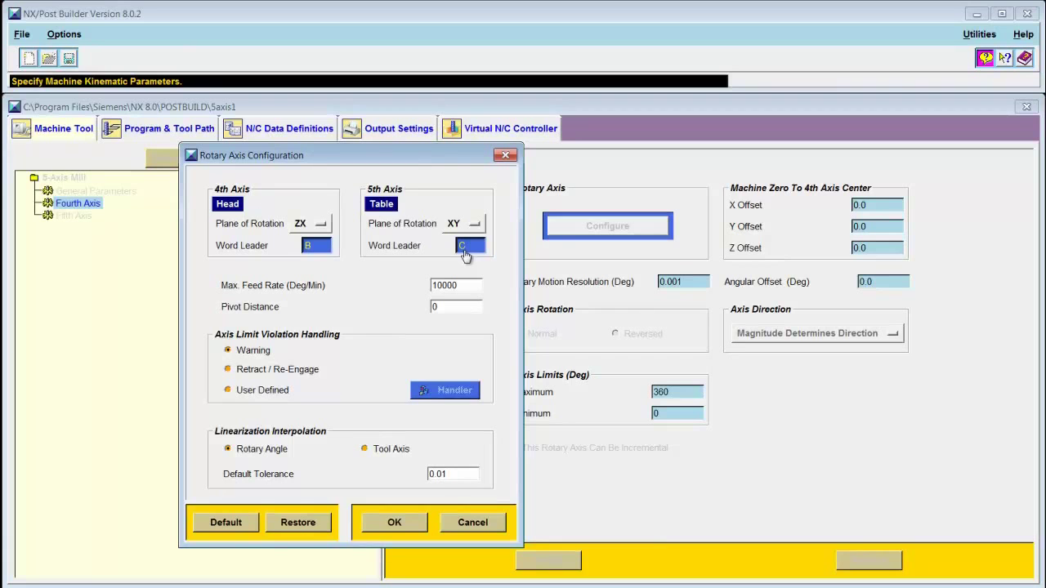
{"action": "left_click", "coordinate": [414, 526]}
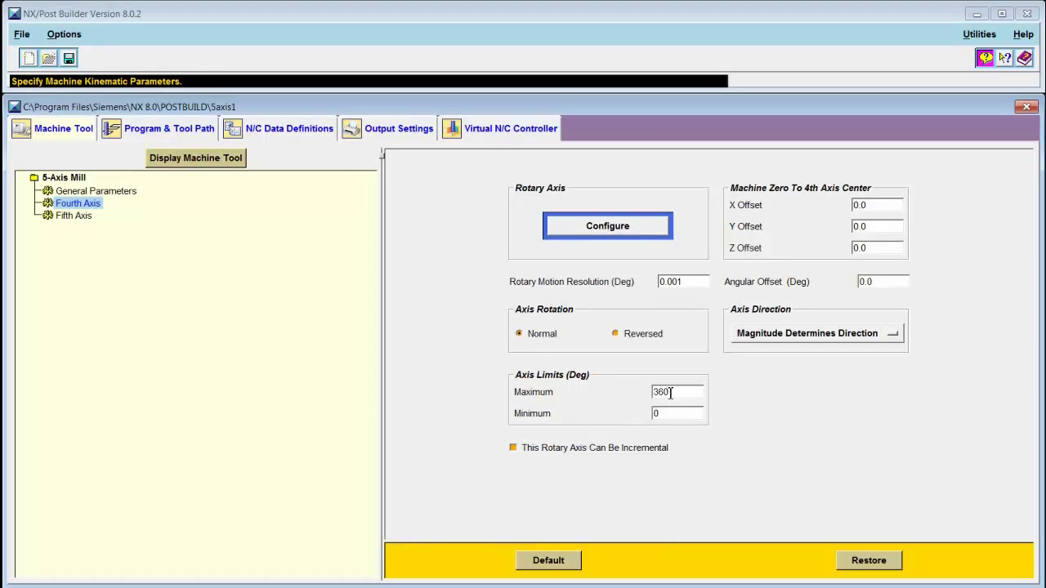
Set the fourth axis limits to a maximum of 100 degrees and a minimum of -10 degrees
{"action": "double_click", "coordinate": [670, 392]}
{"action": "left_click", "coordinate": [678, 395]}
{"action": "key", "text": "BackSpace"}
{"action": "key", "text": "BackSpace"}
{"action": "key", "text": "BackSpace"}
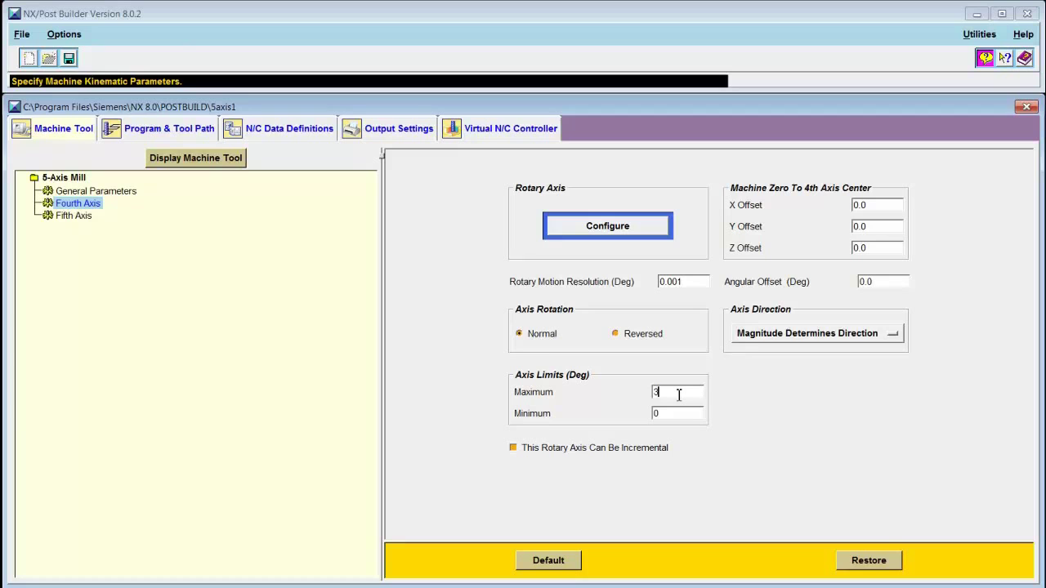
{"action": "type", "text": "100"}
{"action": "key", "text": "Tab"}
{"action": "type", "text": "-10"}
{"action": "left_click", "coordinate": [313, 325]}
Open the Fifth Axis parameters and review the rotary settings and axis limits
{"action": "left_click", "coordinate": [89, 218]}
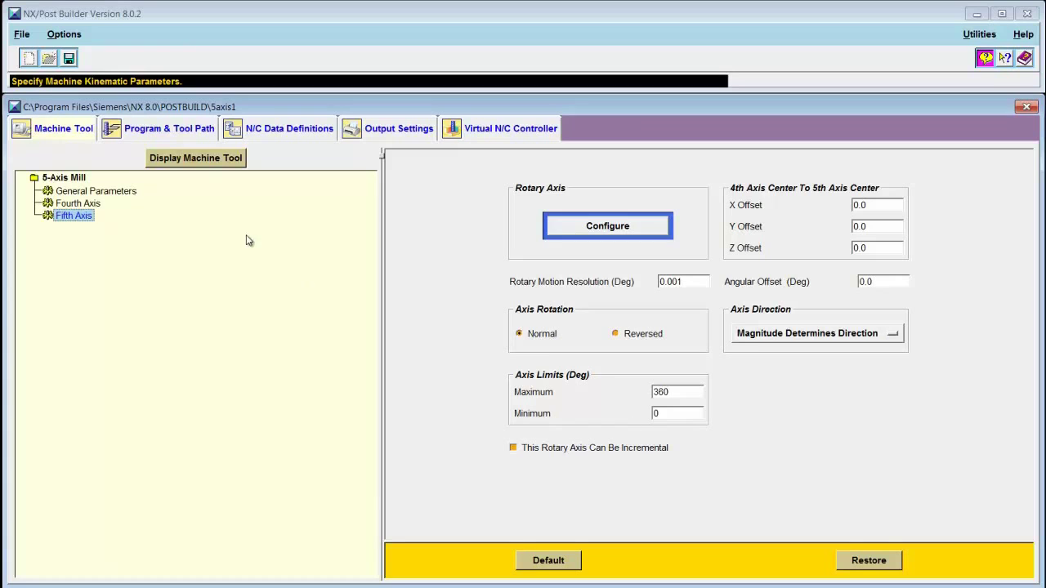
{"action": "left_click", "coordinate": [194, 134]}
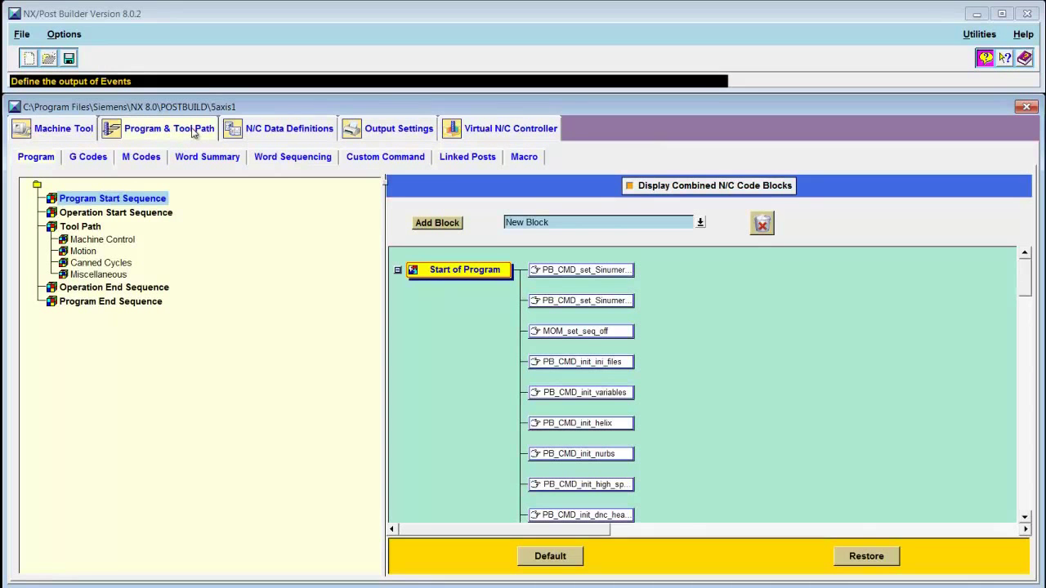
{"action": "left_click", "coordinate": [83, 136]}
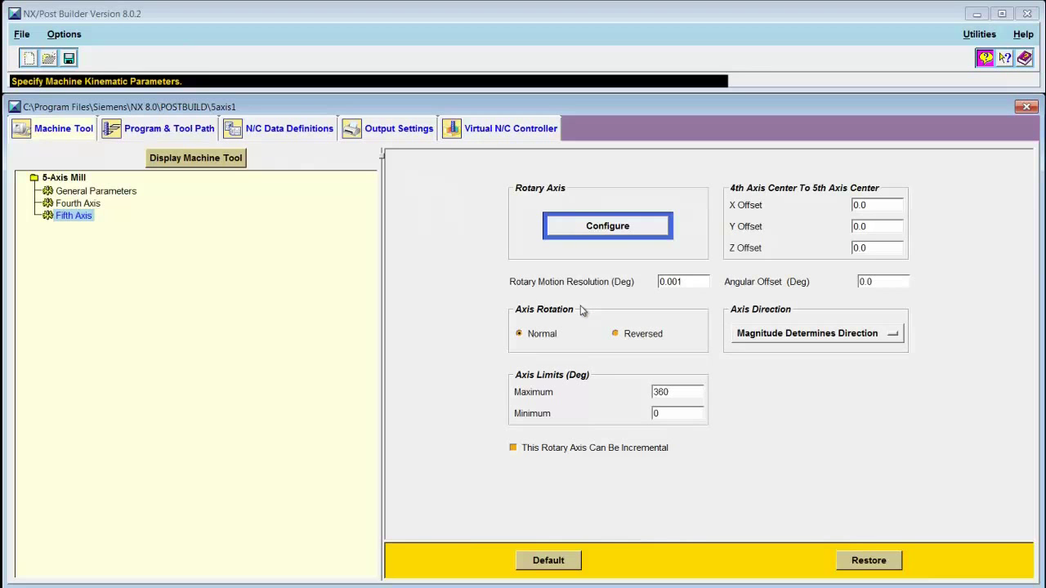
Open the Linear Move event among the tool path motion events, examine its word blocks, and close it without changes
{"action": "left_click", "coordinate": [201, 130]}
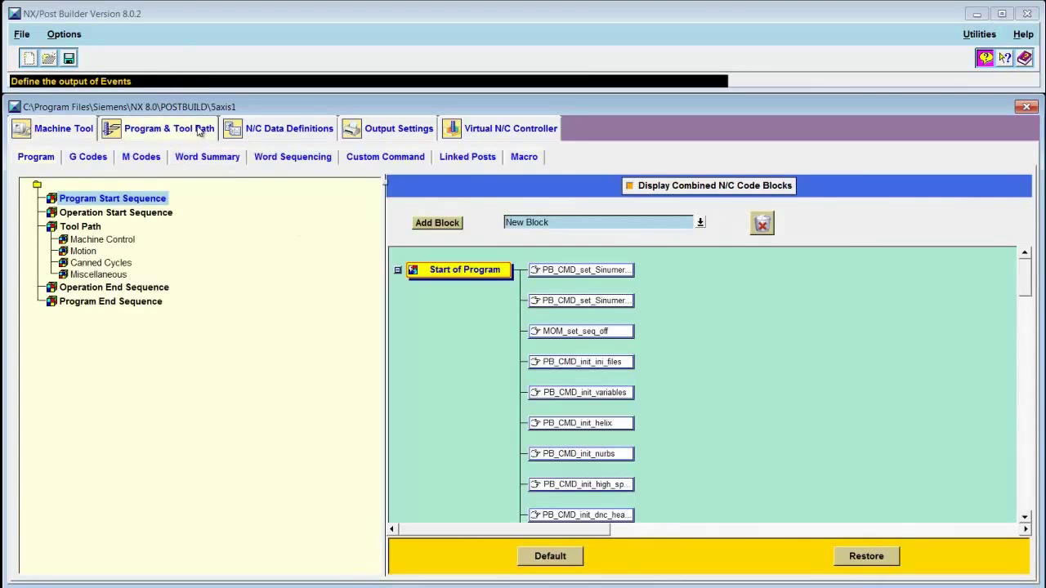
{"action": "left_click", "coordinate": [85, 252]}
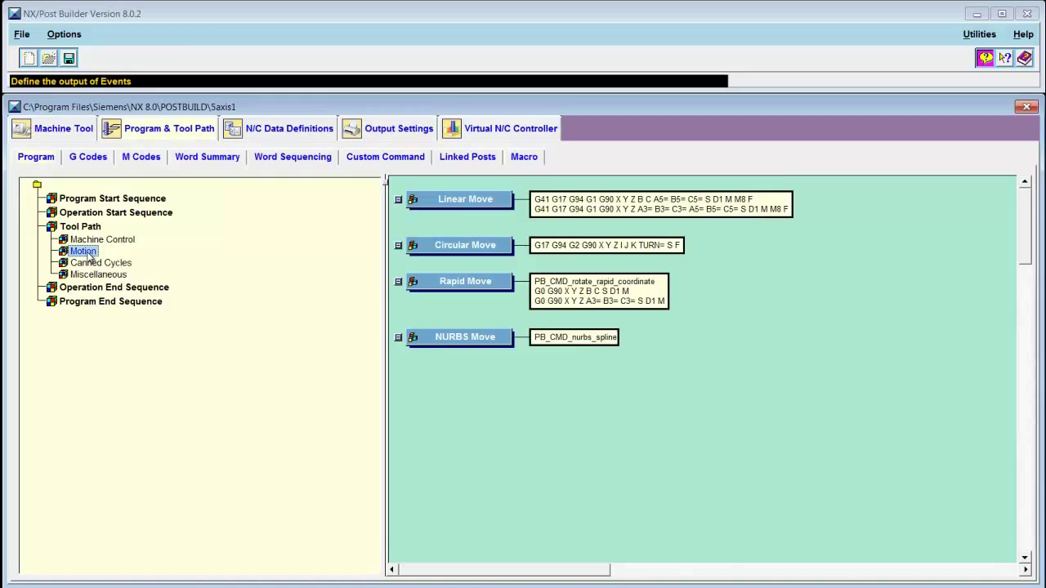
{"action": "left_click", "coordinate": [502, 204]}
{"action": "left_click_drag", "start_coordinate": [343, 73], "coordinate": [770, 107]}
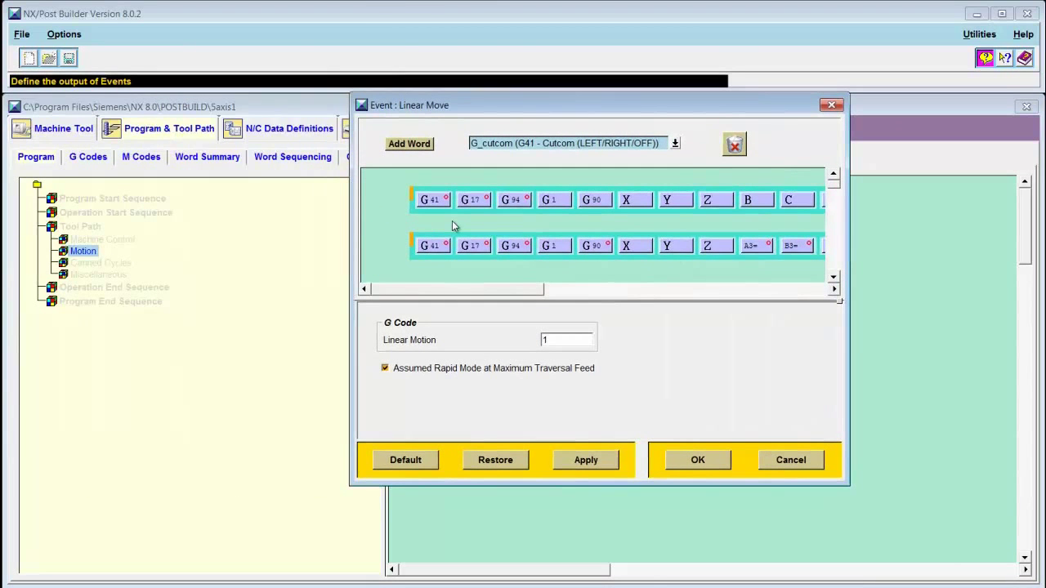
{"action": "left_click", "coordinate": [810, 463]}
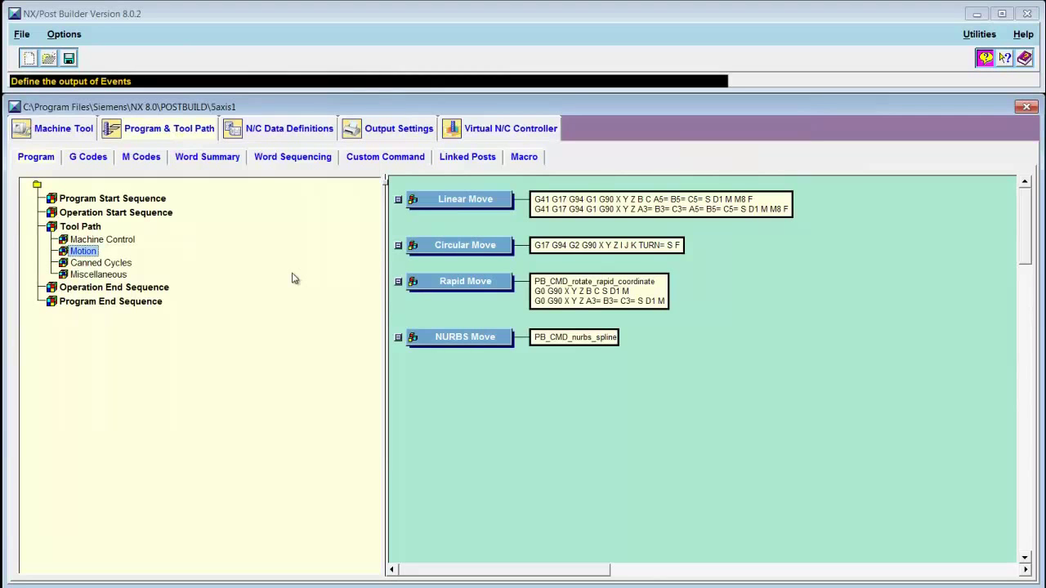
Save the post processor as 5axis1.pui in the Postprocessors folder on drive D
{"action": "left_click", "coordinate": [70, 59]}
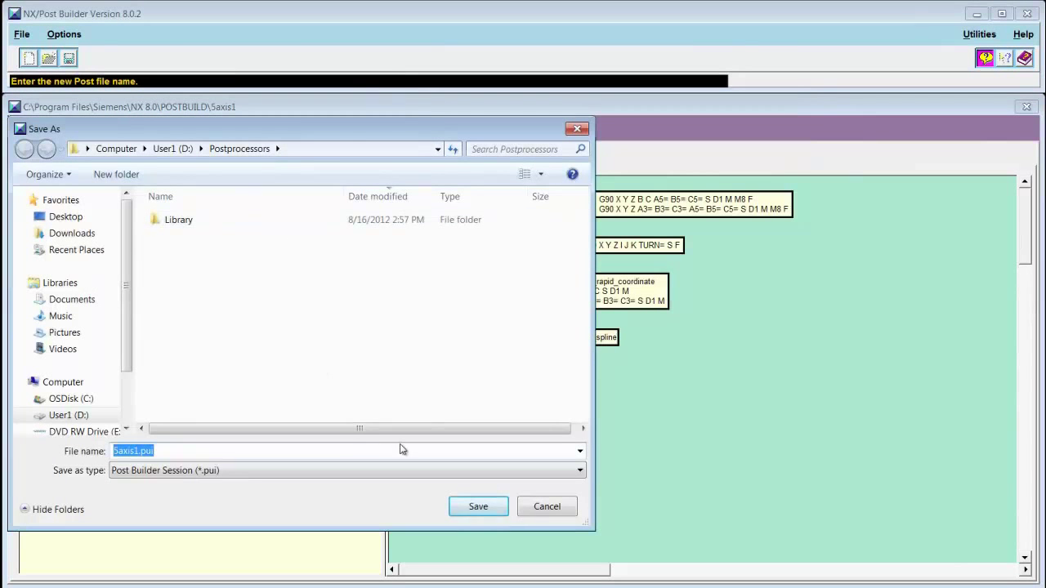
{"action": "left_click", "coordinate": [472, 507]}
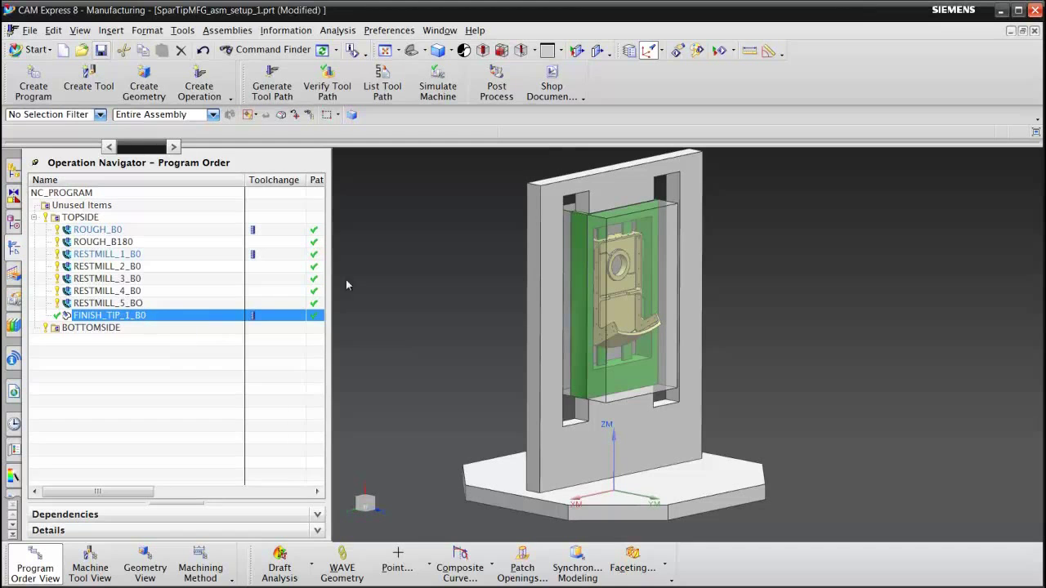
Switch to CAM Express and postprocess FINISH_TIP_1_B0 with the 5axis1 post, overwriting the existing SparTipMFG_asm_setup_1.mpf file
{"action": "left_click", "coordinate": [500, 87]}
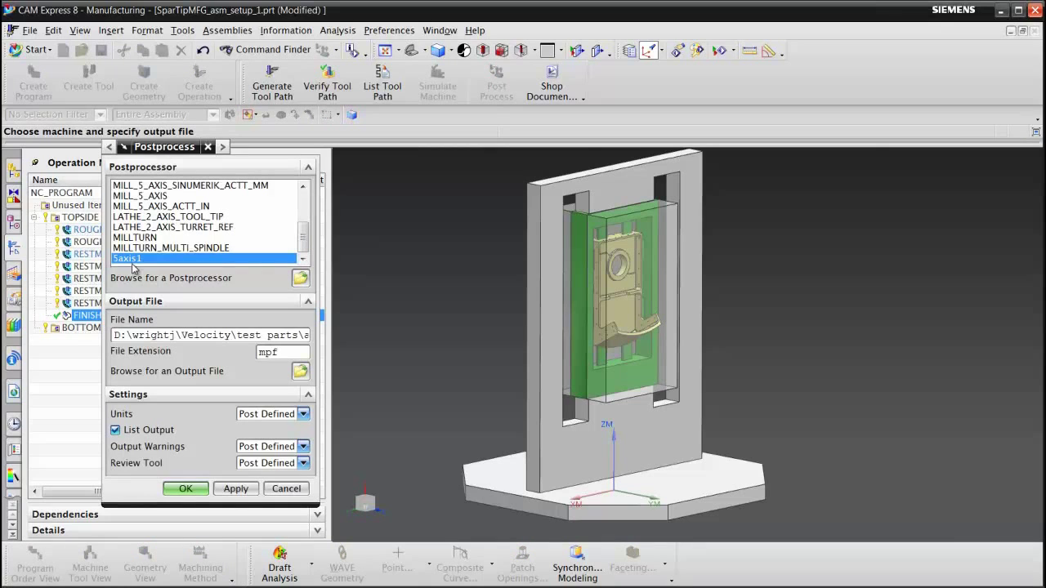
{"action": "left_click", "coordinate": [187, 488]}
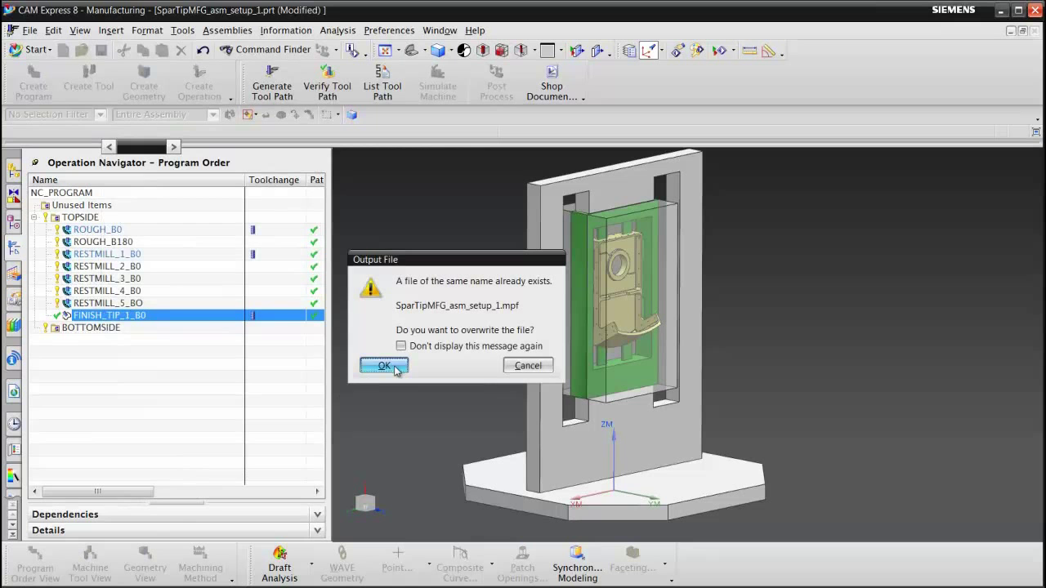
{"action": "key", "text": "Return"}
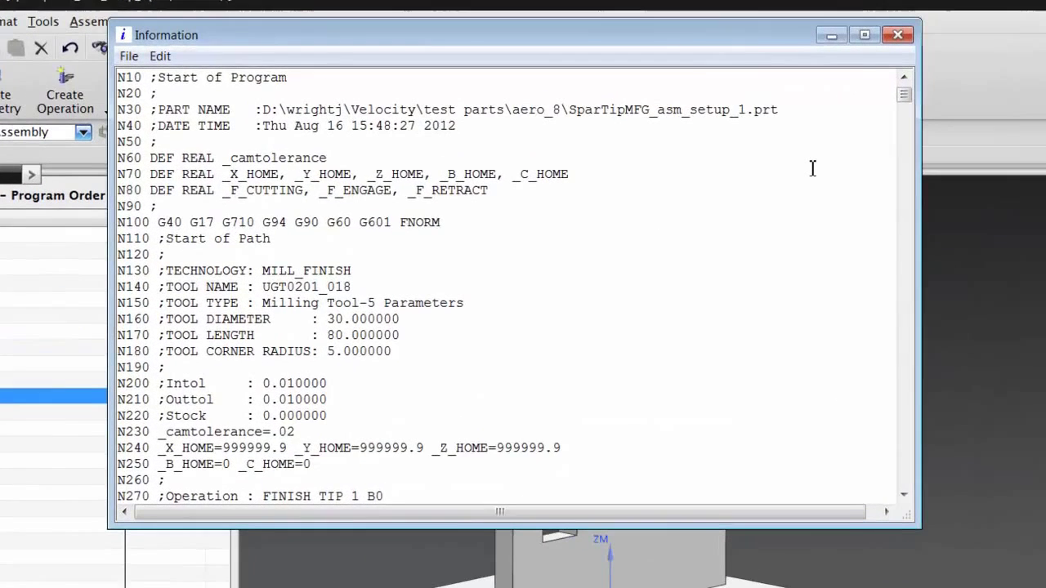
Examine the posted NC code, highlighting the rapid B and C positioning block N450 and reading through to the program's end
{"action": "scroll", "coordinate": [767, 139], "scroll_direction": "down", "scroll_amount": 1}
{"action": "scroll", "coordinate": [815, 166], "scroll_direction": "down", "scroll_amount": 5}
{"action": "scroll", "coordinate": [815, 164], "scroll_direction": "down", "scroll_amount": 3}
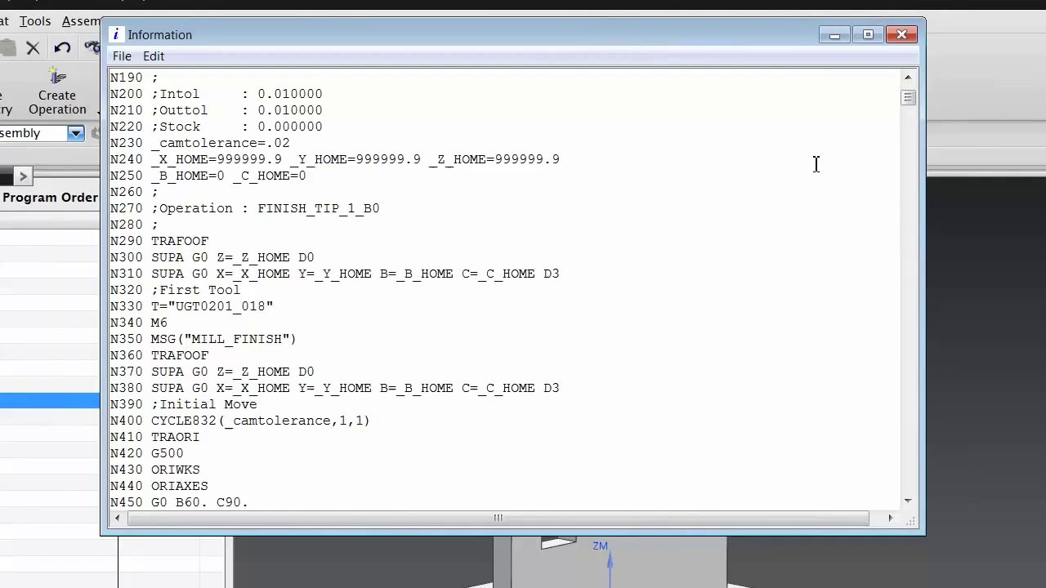
{"action": "scroll", "coordinate": [815, 164], "scroll_direction": "down", "scroll_amount": 2}
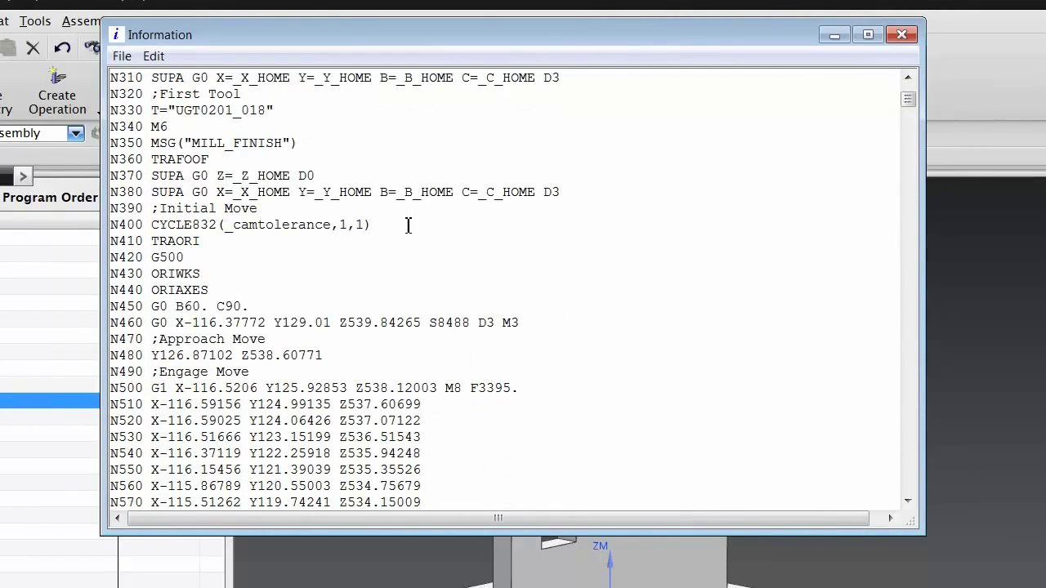
{"action": "left_click_drag", "start_coordinate": [252, 306], "coordinate": [113, 309]}
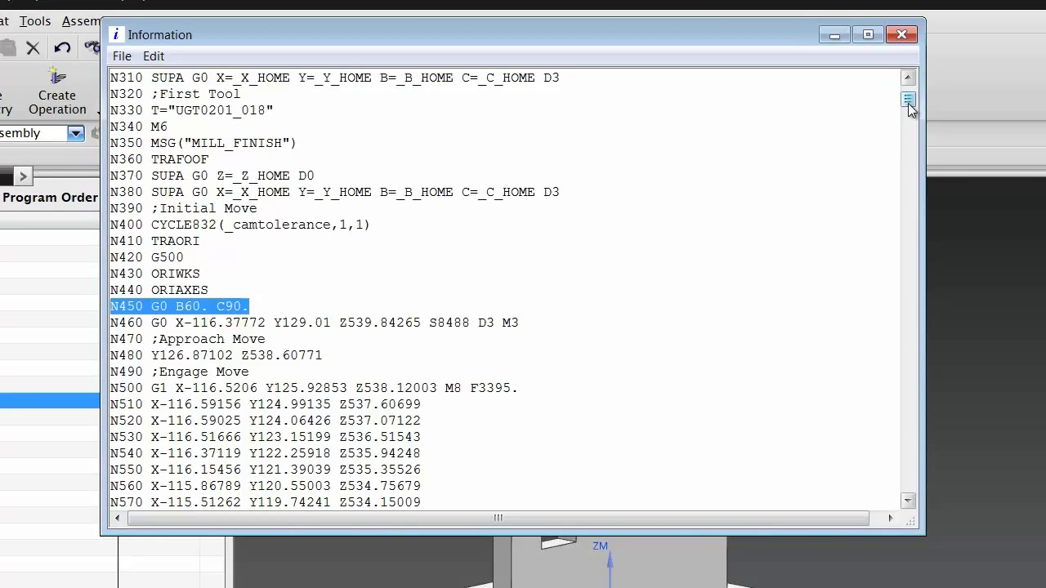
{"action": "left_click_drag", "start_coordinate": [908, 103], "coordinate": [912, 495]}
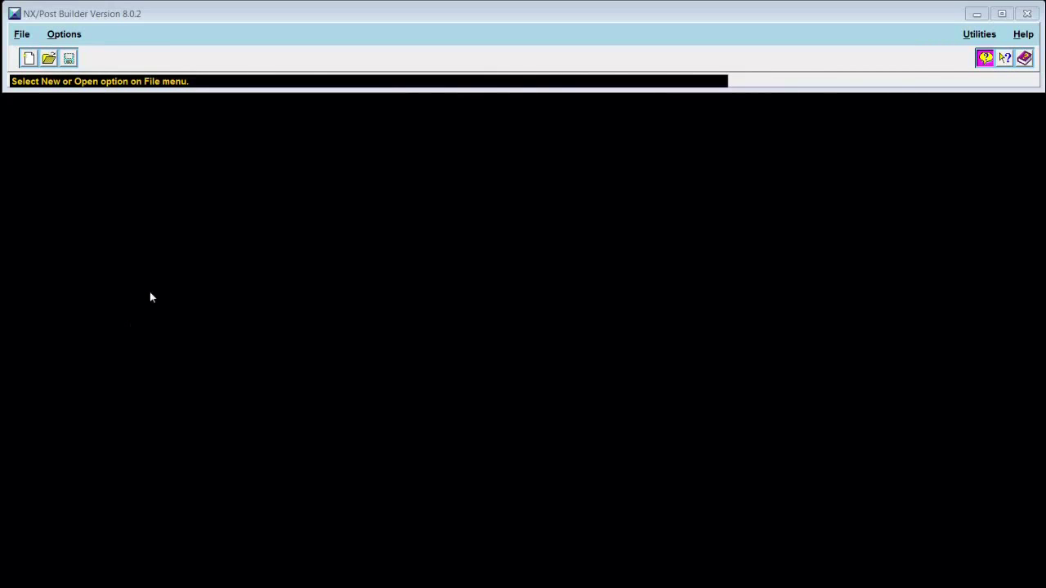
Switch to Post Builder and start a new mill post of type 5-Axis with Dual Rotary Tables
{"action": "left_click", "coordinate": [21, 34]}
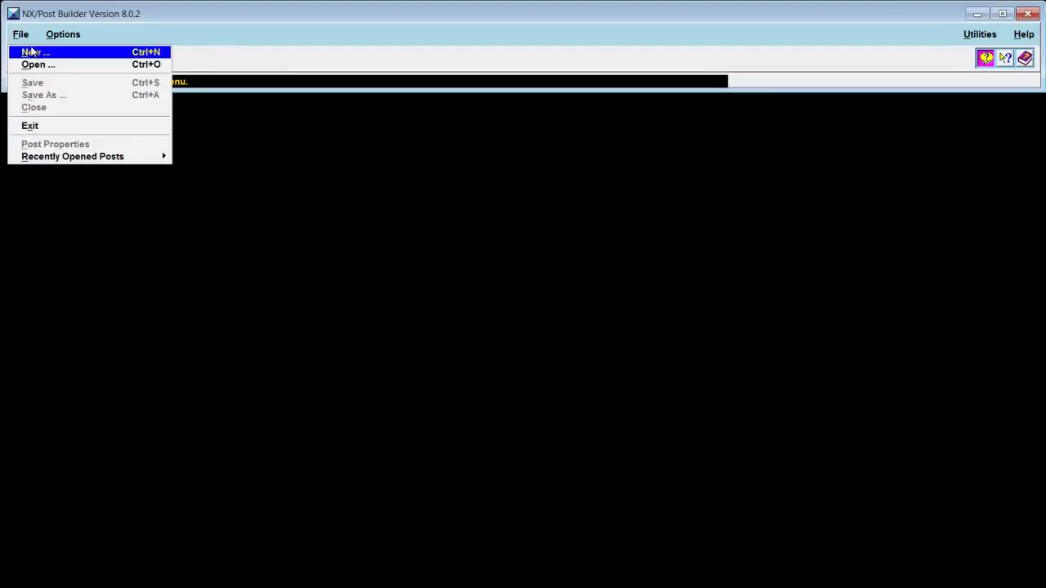
{"action": "left_click", "coordinate": [31, 51]}
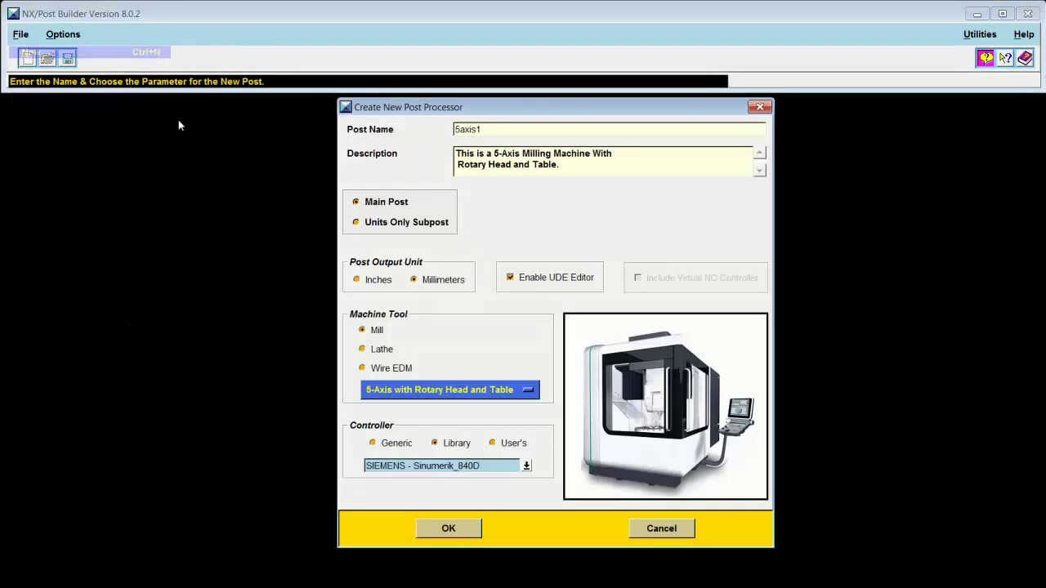
{"action": "left_click", "coordinate": [502, 393]}
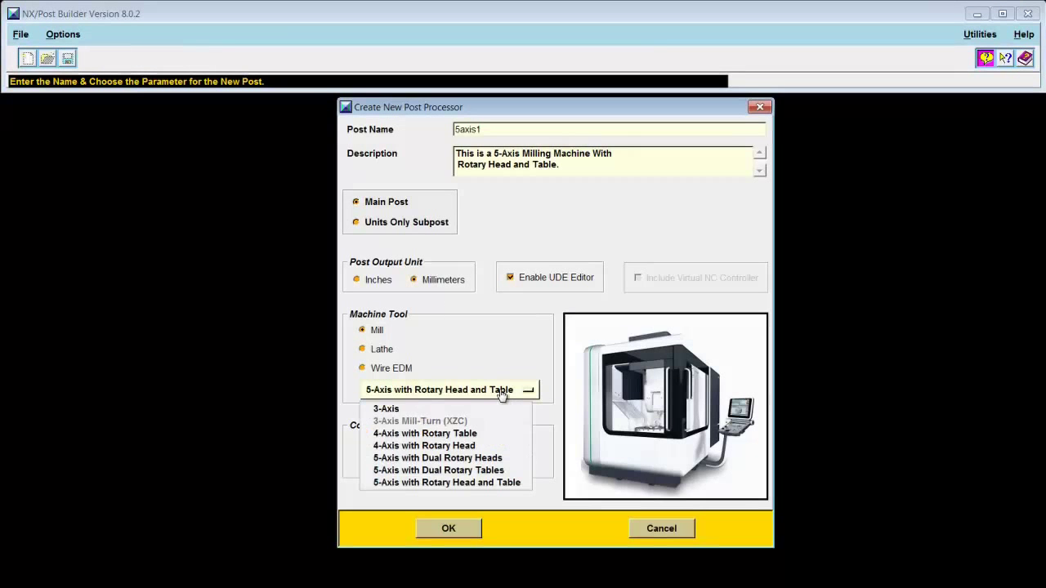
{"action": "left_click", "coordinate": [510, 471]}
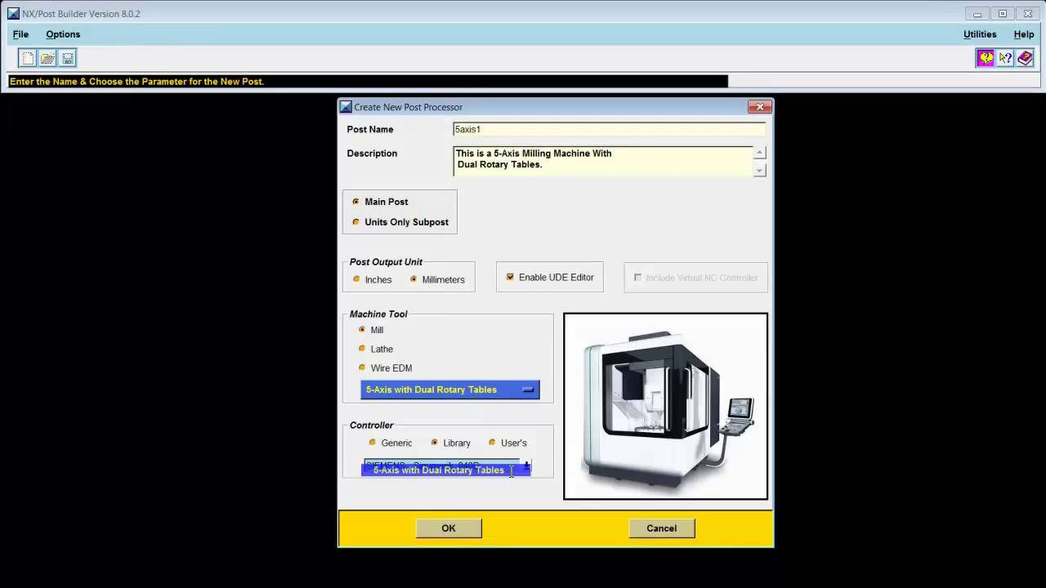
Choose the FANUC Fanuc_30i controller from the library and create the post
{"action": "left_click", "coordinate": [526, 466]}
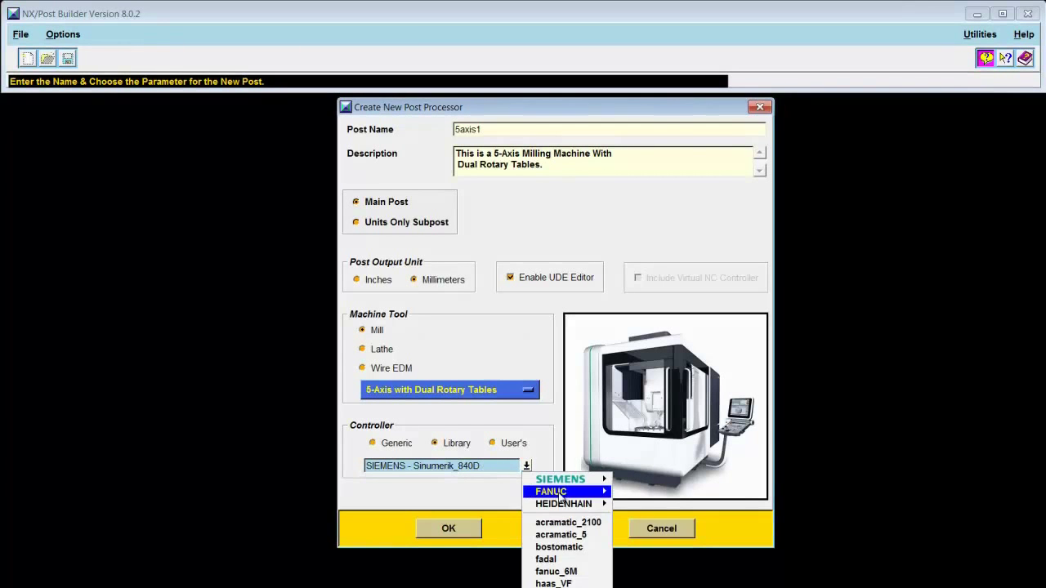
{"action": "mouse_move", "coordinate": [558, 492]}
{"action": "left_click", "coordinate": [644, 491]}
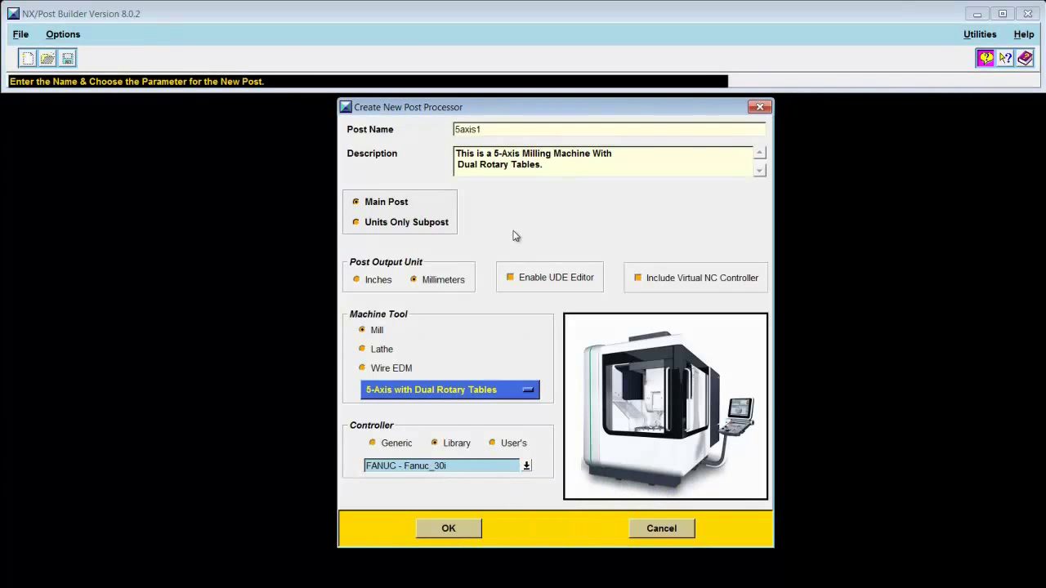
{"action": "left_click", "coordinate": [474, 532]}
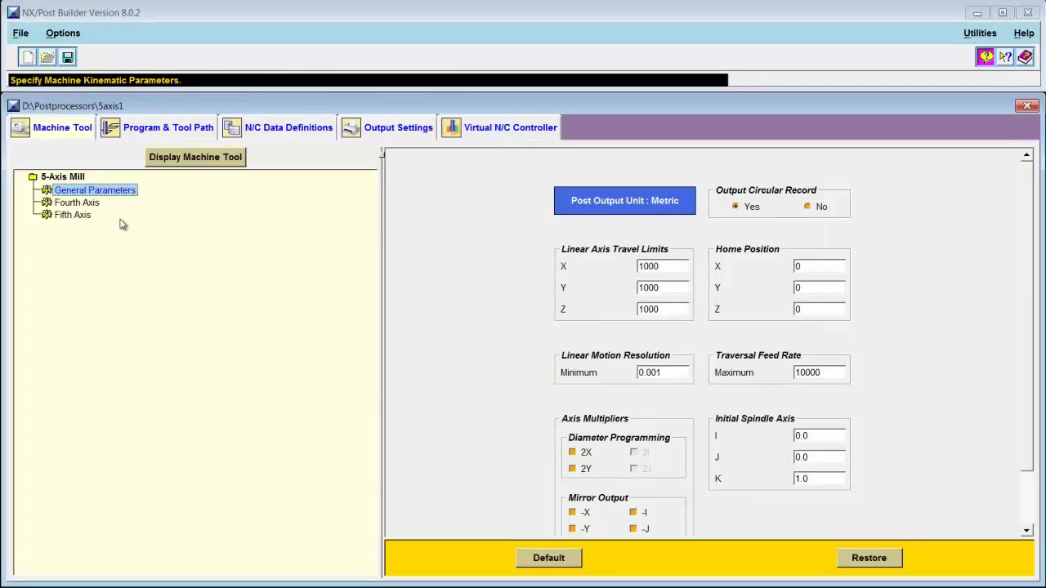
Open the Fourth Axis parameters and examine the machine tool diagram for the dual rotary tables, closing the diagram when finished
{"action": "left_click", "coordinate": [82, 203]}
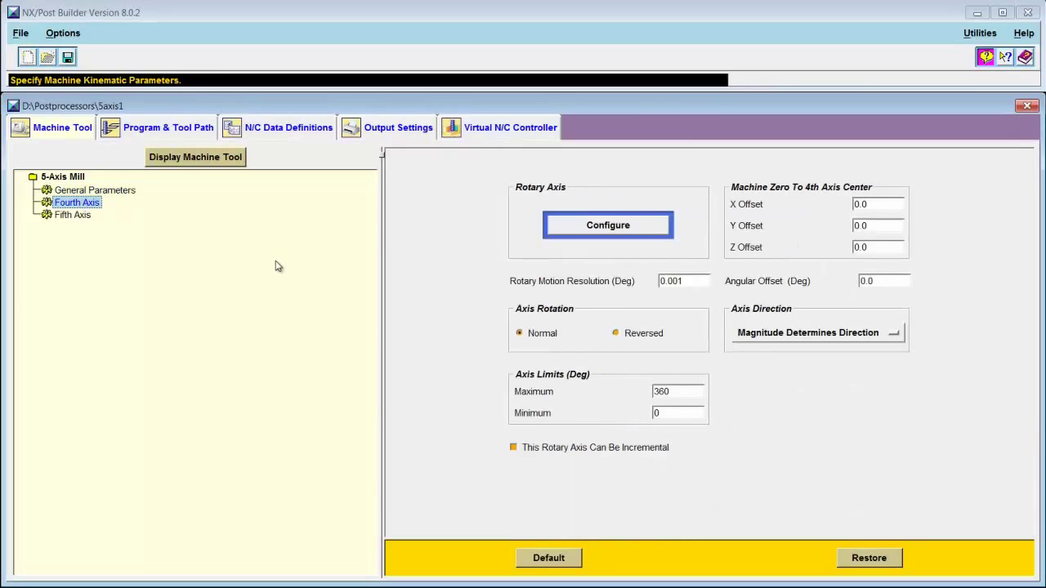
{"action": "left_click", "coordinate": [222, 162]}
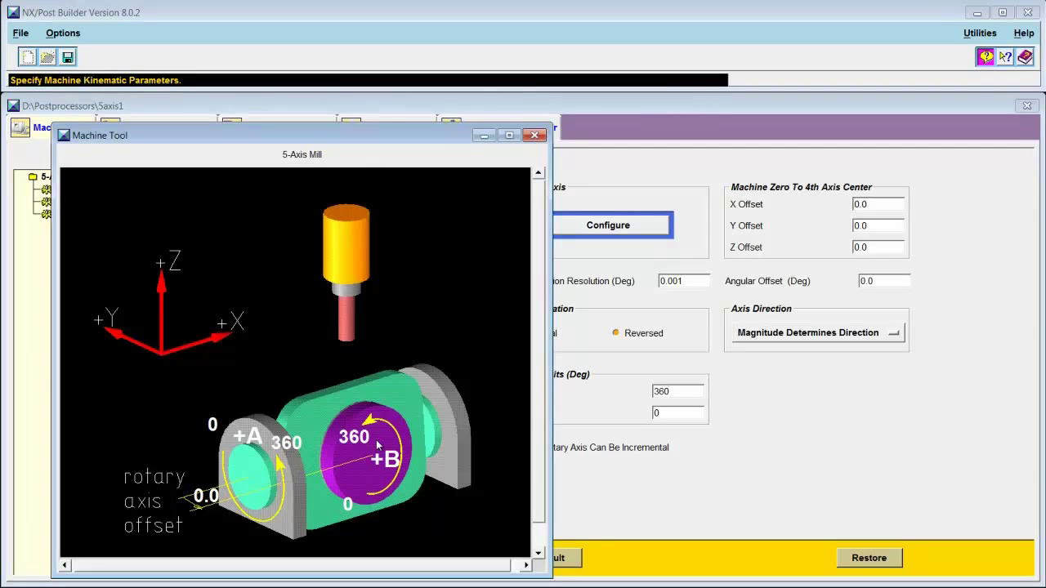
{"action": "left_click", "coordinate": [534, 137]}
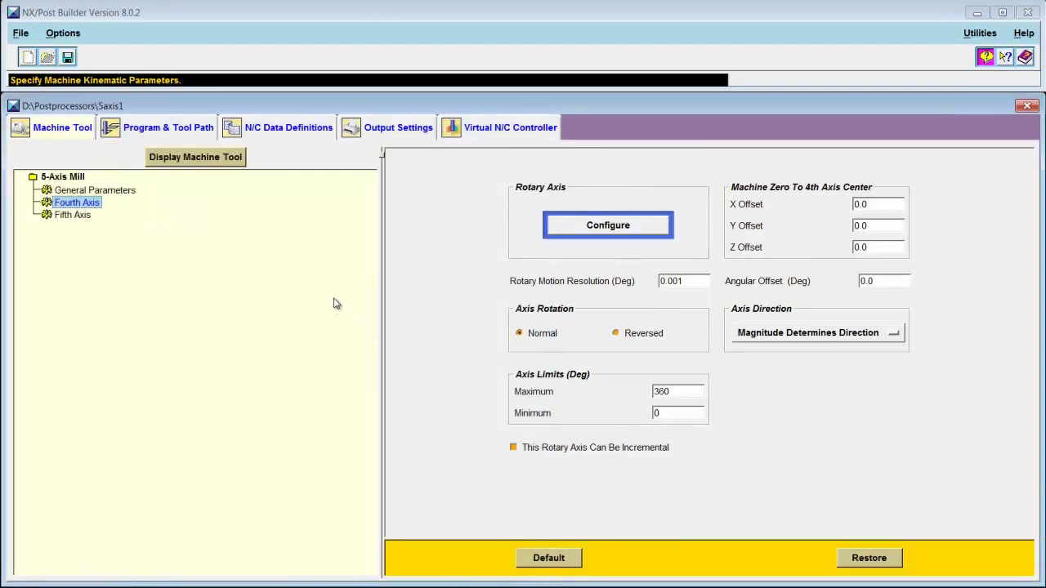